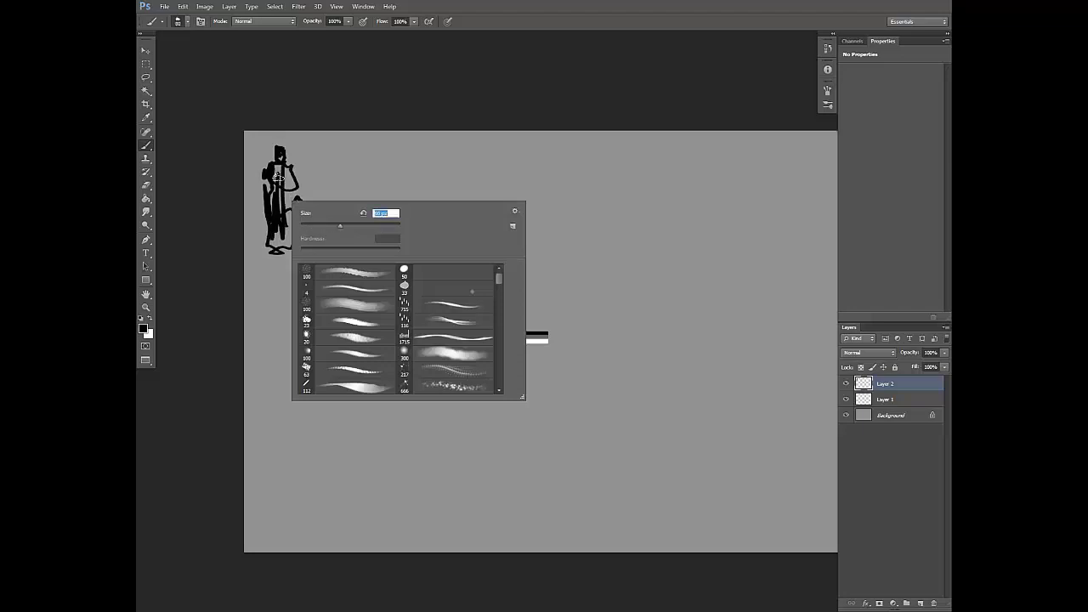
# Step: Fill in the figure's black silhouette and paint a dark grey hood around a white face
pyautogui.moveTo(285, 168)
pyautogui.mouseDown()
pyautogui.moveTo(296, 206)
pyautogui.moveTo(279, 230)
pyautogui.moveTo(269, 178)
pyautogui.moveTo(289, 169)
pyautogui.moveTo(298, 191)
pyautogui.moveTo(284, 207)
pyautogui.moveTo(287, 172)
pyautogui.moveTo(334, 215)
pyautogui.moveTo(285, 157)
pyautogui.mouseUp()
pyautogui.rightClick(305, 189)
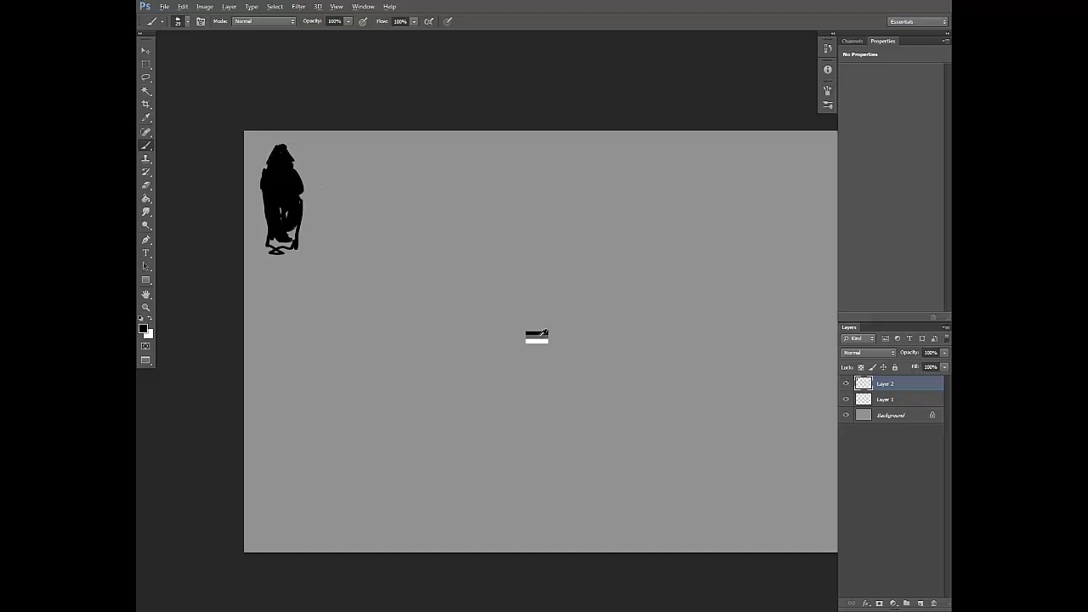
pyautogui.press('x')
pyautogui.moveTo(279, 147); pyautogui.dragTo(281, 145)
pyautogui.keyDown('alt'); pyautogui.click(543, 340); pyautogui.keyUp('alt')
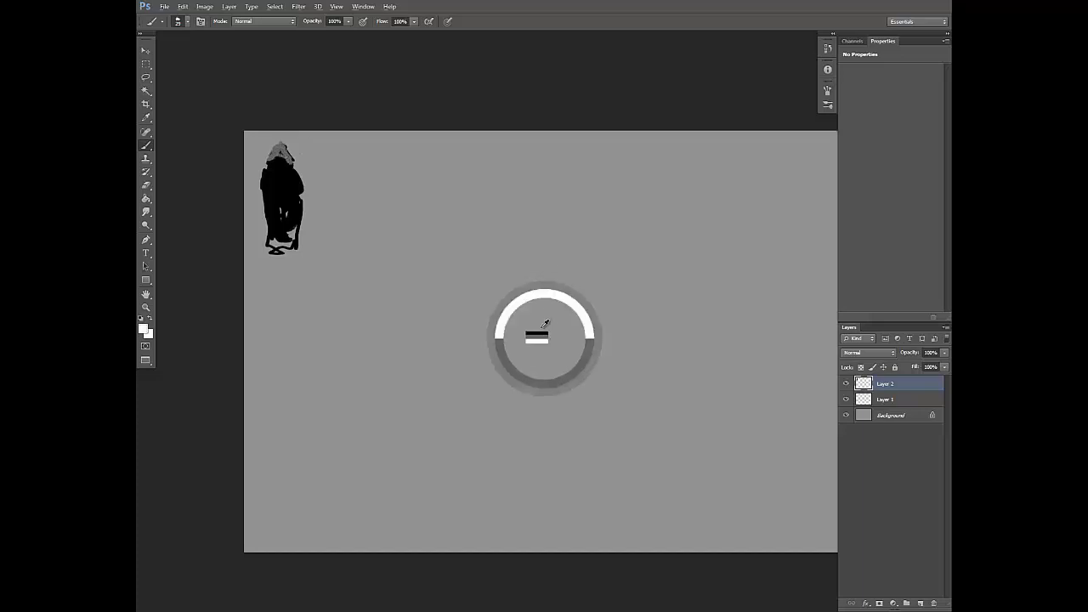
pyautogui.moveTo(280, 155); pyautogui.dragTo(283, 160)
pyautogui.keyDown('alt'); pyautogui.click(287, 156); pyautogui.keyUp('alt')
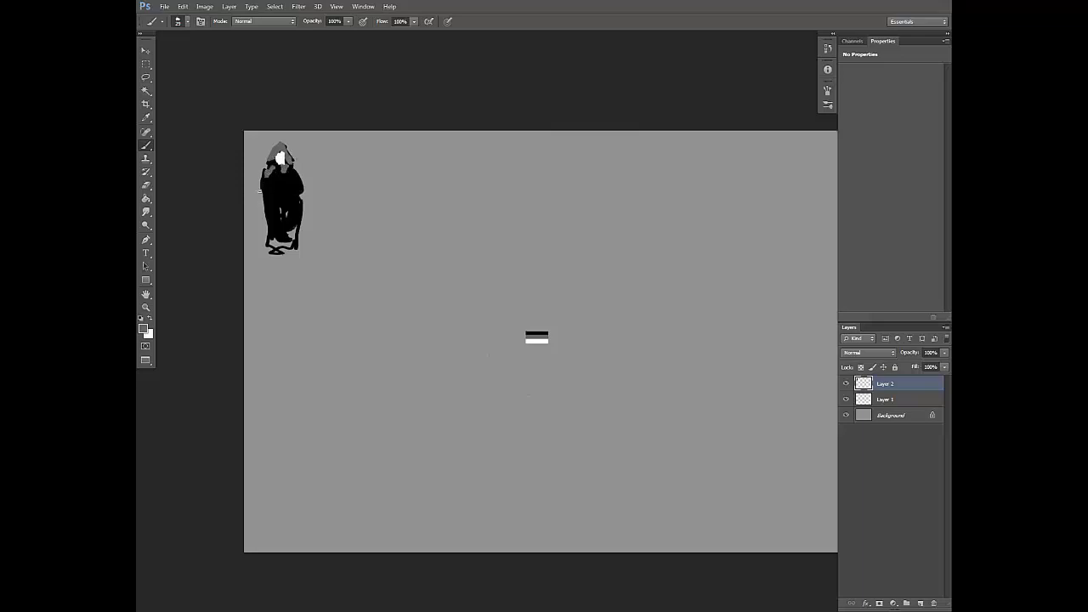
# Step: Paint dark grey cloak edges, sleeves and a chest panel over the hooded figure's black body
pyautogui.moveTo(258, 191)
pyautogui.mouseDown()
pyautogui.moveTo(303, 178)
pyautogui.moveTo(303, 228)
pyautogui.moveTo(303, 199)
pyautogui.moveTo(272, 189)
pyautogui.mouseUp()
pyautogui.rightClick(308, 201)
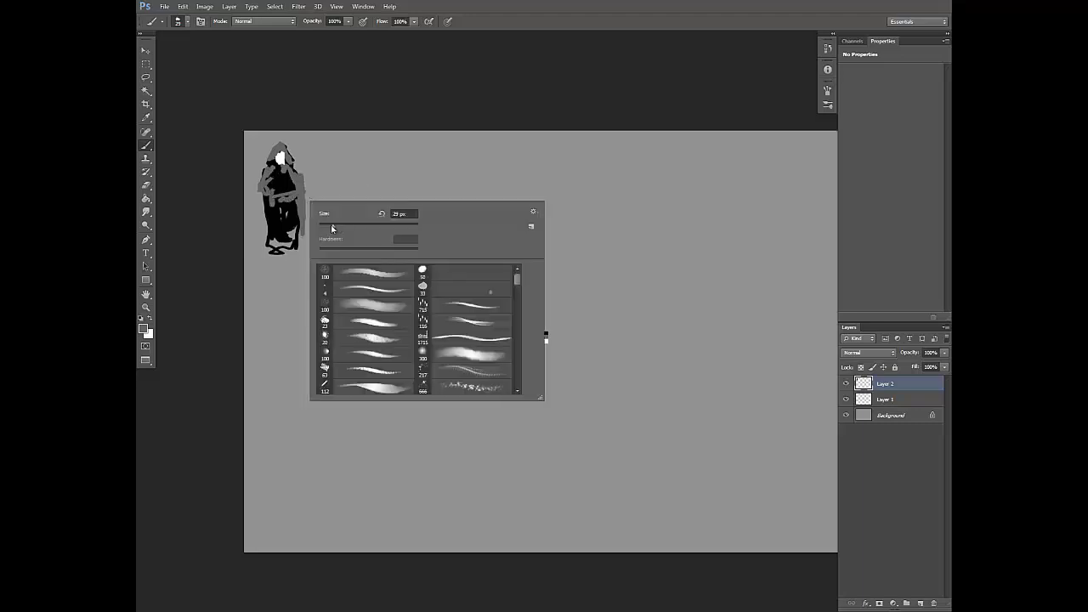
pyautogui.moveTo(334, 229); pyautogui.dragTo(333, 229)
pyautogui.moveTo(266, 190)
pyautogui.mouseDown()
pyautogui.moveTo(267, 223)
pyautogui.moveTo(283, 201)
pyautogui.moveTo(283, 221)
pyautogui.moveTo(282, 182)
pyautogui.moveTo(277, 194)
pyautogui.mouseUp()
pyautogui.keyDown('alt'); pyautogui.click(284, 206); pyautogui.keyUp('alt')
pyautogui.keyDown('alt'); pyautogui.click(286, 199); pyautogui.keyUp('alt')
pyautogui.keyDown('alt'); pyautogui.click(299, 189); pyautogui.keyUp('alt')
pyautogui.keyDown('alt'); pyautogui.click(294, 184); pyautogui.keyUp('alt')
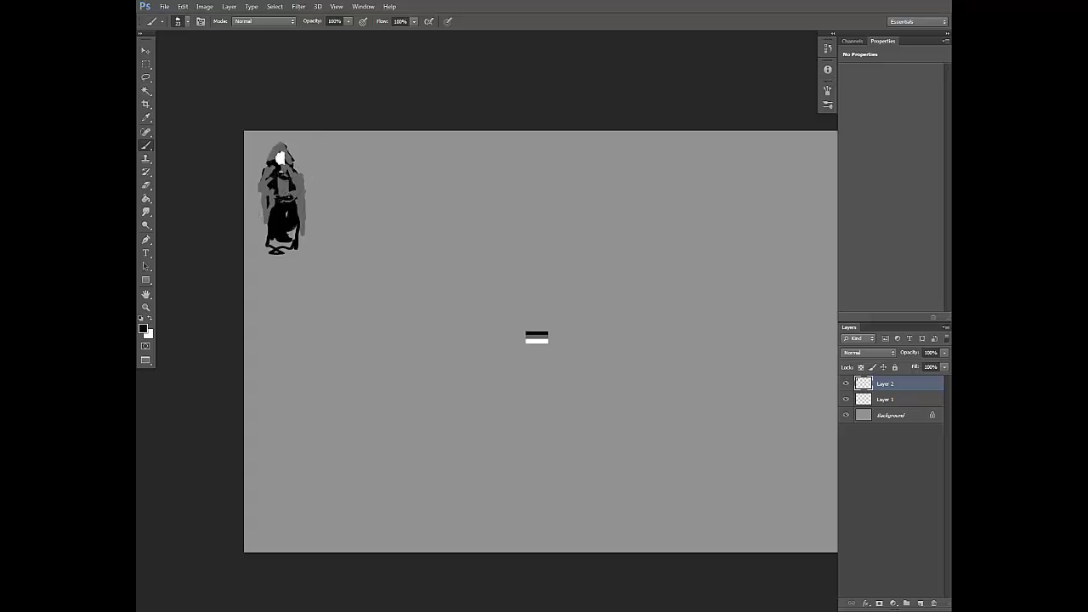
# Step: Paint black folds down the hooded figure's grey skirt and define its hem with a smaller brush
pyautogui.rightClick(298, 197)
pyautogui.moveTo(322, 228); pyautogui.dragTo(280, 232)
pyautogui.keyDown('alt'); pyautogui.click(289, 196); pyautogui.keyUp('alt')
pyautogui.moveTo(286, 200)
pyautogui.mouseDown()
pyautogui.moveTo(294, 240)
pyautogui.moveTo(293, 220)
pyautogui.moveTo(279, 222)
pyautogui.moveTo(276, 253)
pyautogui.mouseUp()
pyautogui.keyDown('alt'); pyautogui.click(291, 217); pyautogui.keyUp('alt')
pyautogui.keyDown('alt'); pyautogui.click(277, 226); pyautogui.keyUp('alt')
pyautogui.moveTo(271, 238); pyautogui.dragTo(284, 253)
pyautogui.moveTo(291, 243)
pyautogui.mouseDown()
pyautogui.moveTo(288, 251)
pyautogui.moveTo(303, 253)
pyautogui.mouseUp()
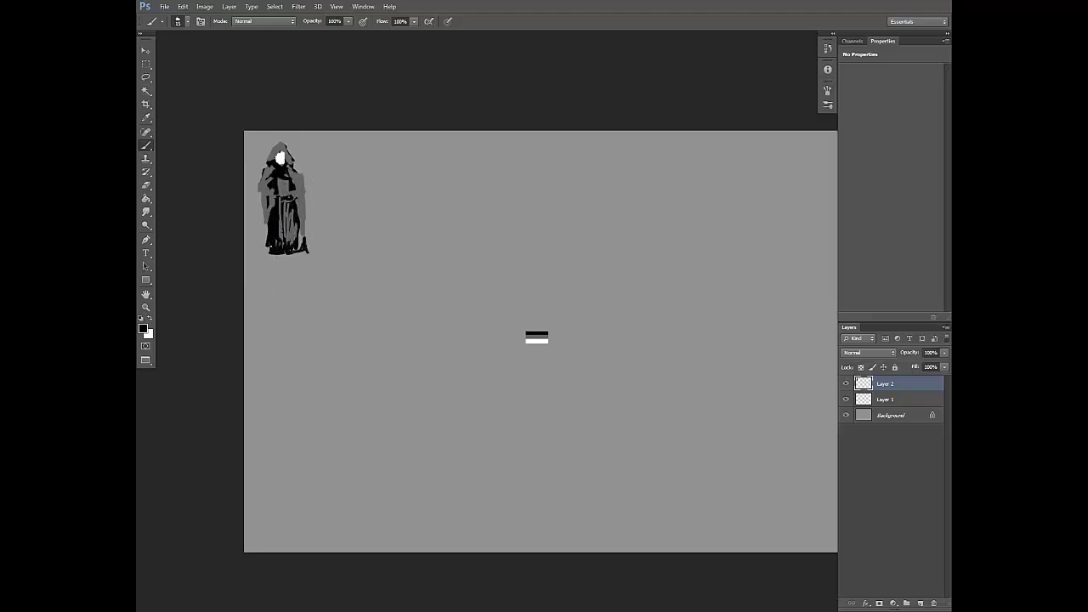
# Step: Paint two black feet below the robe and darken the lower edge of the skirt
pyautogui.rightClick(309, 261)
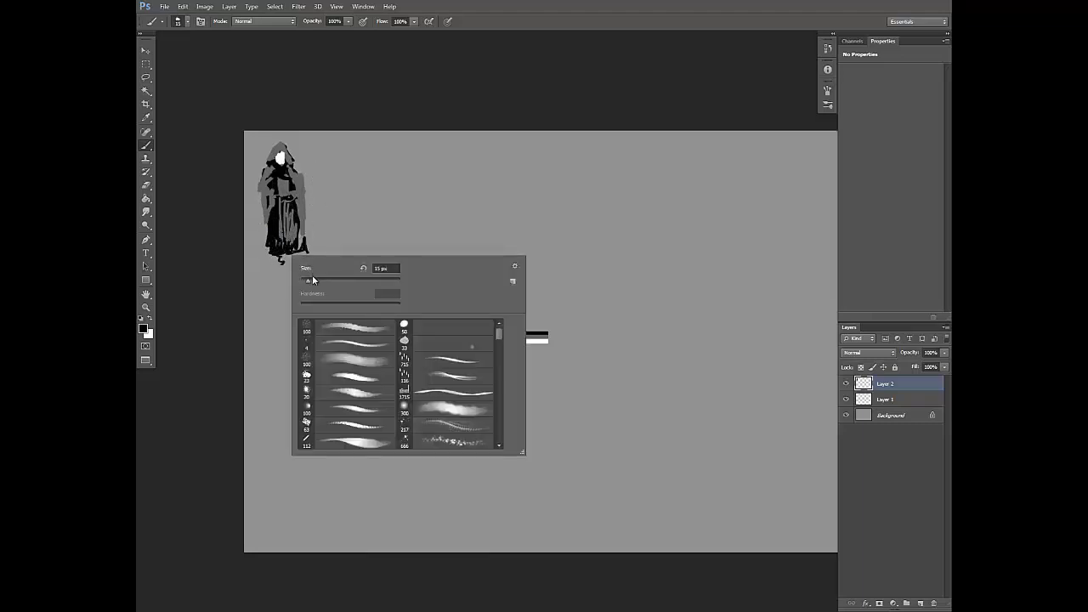
pyautogui.click(313, 280)
pyautogui.moveTo(281, 255); pyautogui.dragTo(282, 267)
pyautogui.moveTo(285, 255)
pyautogui.mouseDown()
pyautogui.moveTo(283, 267)
pyautogui.moveTo(297, 266)
pyautogui.mouseUp()
pyautogui.moveTo(297, 247)
pyautogui.mouseDown()
pyautogui.moveTo(304, 241)
pyautogui.moveTo(266, 224)
pyautogui.mouseUp()
# Step: Build out the hooded figure's arms on both sides with wide black sleeves
pyautogui.rightClick(301, 188)
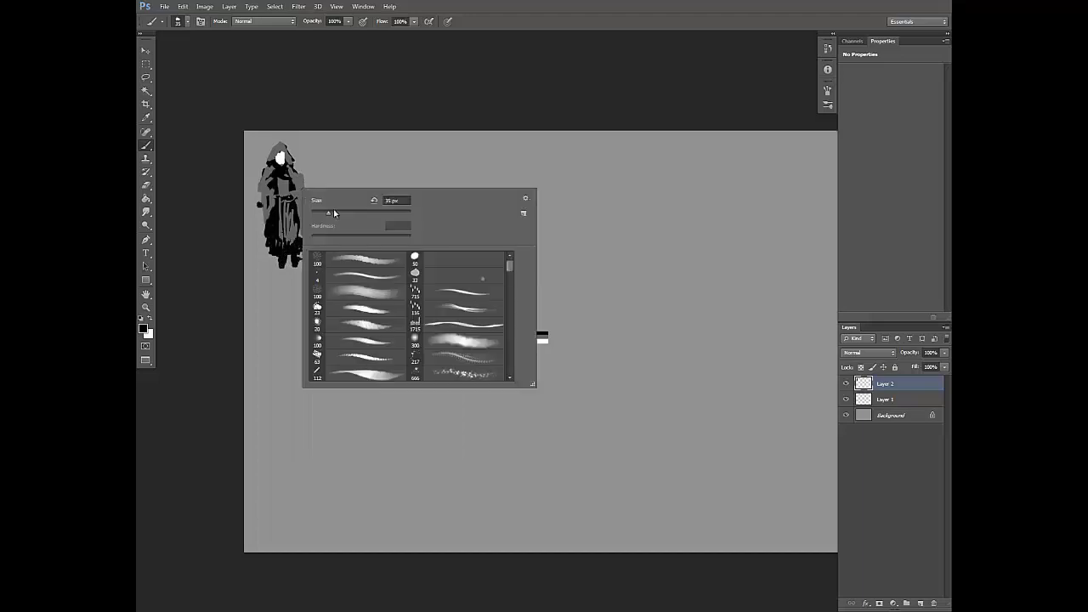
pyautogui.click(316, 213)
pyautogui.moveTo(261, 182); pyautogui.dragTo(254, 196)
pyautogui.moveTo(252, 198)
pyautogui.mouseDown()
pyautogui.moveTo(308, 213)
pyautogui.moveTo(309, 187)
pyautogui.mouseUp()
pyautogui.rightClick(272, 189)
pyautogui.click(300, 214)
pyautogui.rightClick(314, 195)
pyautogui.click(310, 185)
pyautogui.keyDown('alt'); pyautogui.click(308, 190); pyautogui.keyUp('alt')
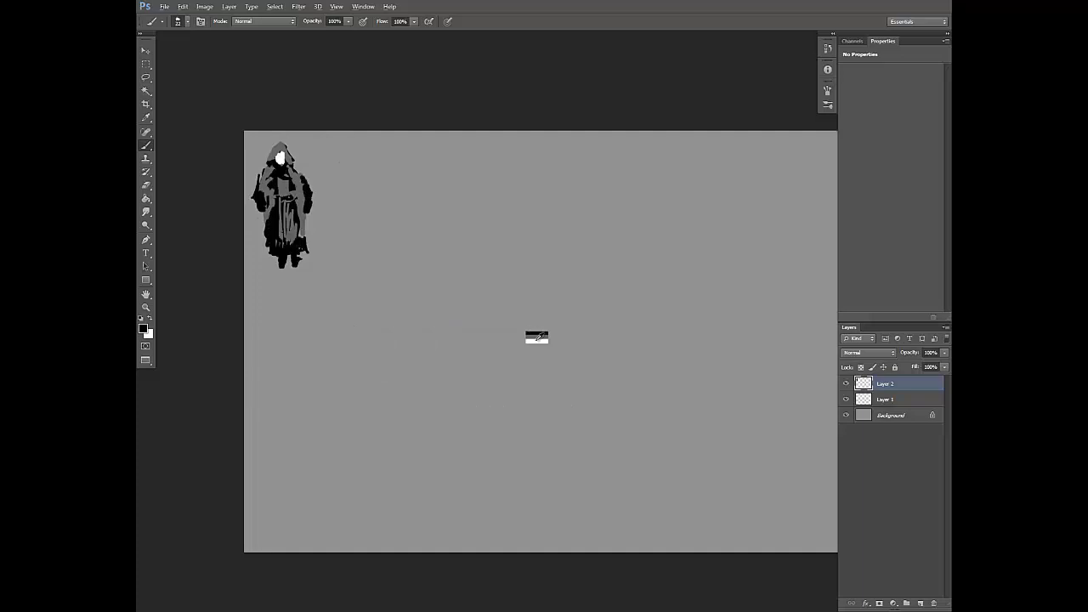
# Step: Paint white belt, collar and cuff accents on the hooded figure with a smaller brush
pyautogui.press('x')
pyautogui.rightClick(316, 204)
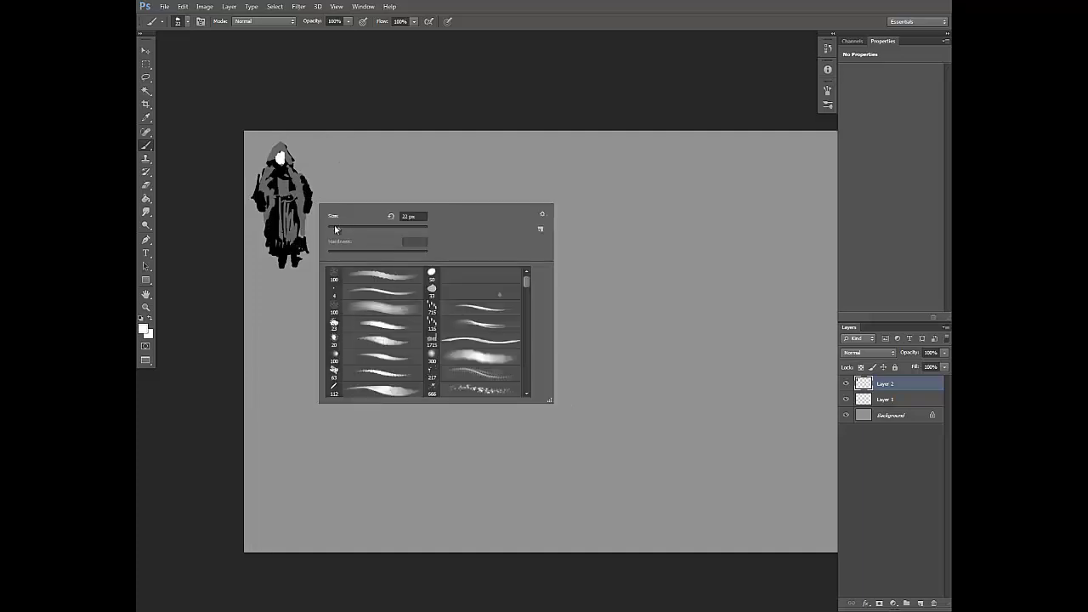
pyautogui.click(335, 228)
pyautogui.moveTo(274, 199); pyautogui.dragTo(295, 198)
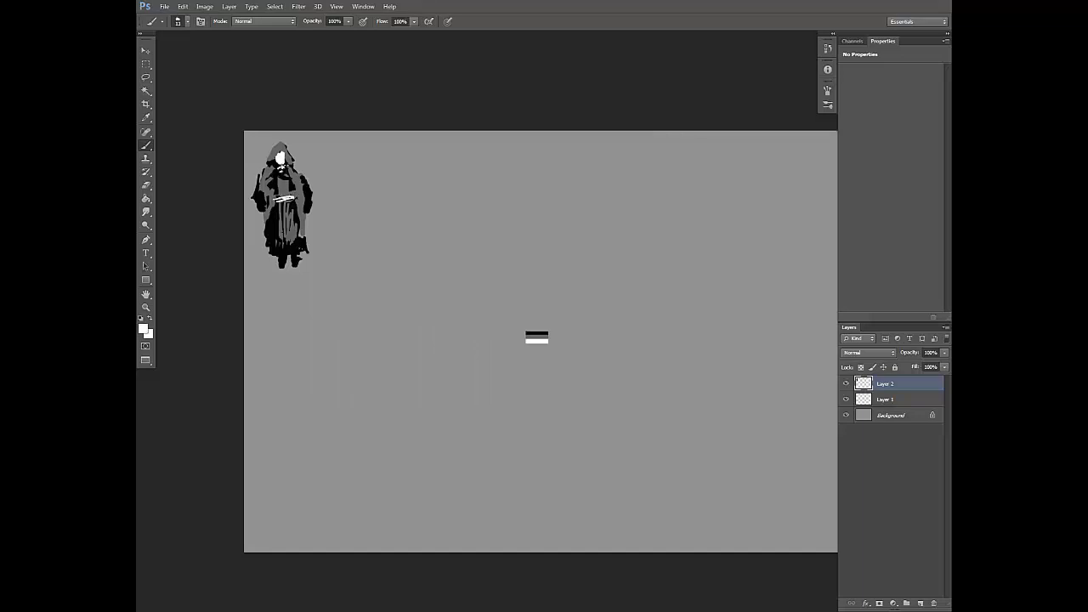
pyautogui.moveTo(401, 130); pyautogui.dragTo(406, 116)
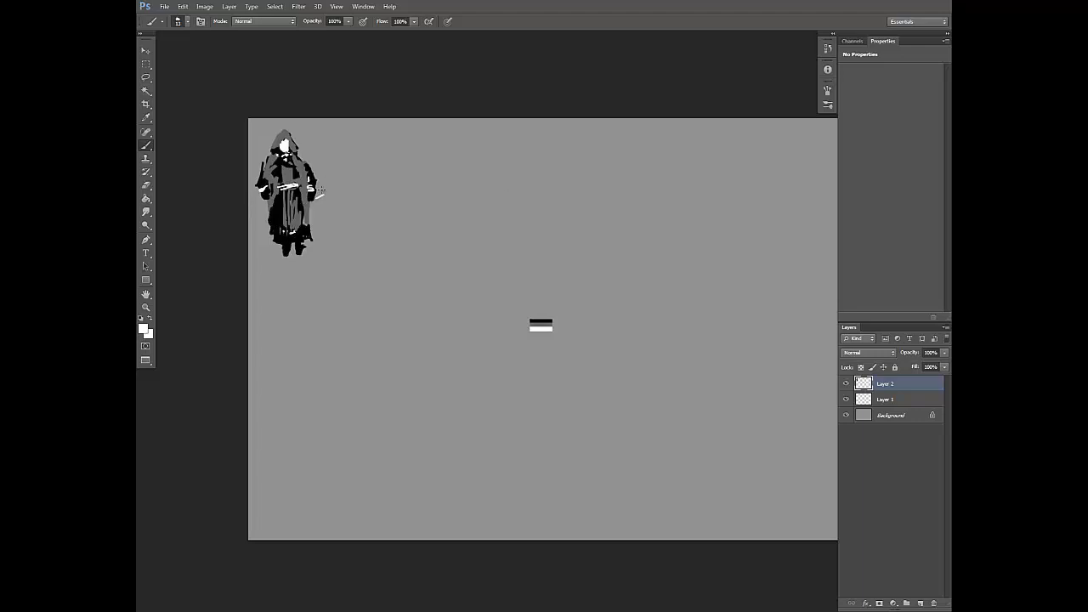
# Step: Erase the stray white stroke beside the hand and trim the sleeve edge, using the 23 px eraser tip
pyautogui.press('e')
pyautogui.moveTo(309, 195)
pyautogui.mouseDown()
pyautogui.moveTo(357, 185)
pyautogui.moveTo(355, 201)
pyautogui.moveTo(401, 137)
pyautogui.moveTo(386, 180)
pyautogui.moveTo(394, 163)
pyautogui.moveTo(324, 193)
pyautogui.mouseUp()
pyautogui.hotkey('ctrl', 'z')
pyautogui.rightClick(358, 180)
pyautogui.click(448, 371)
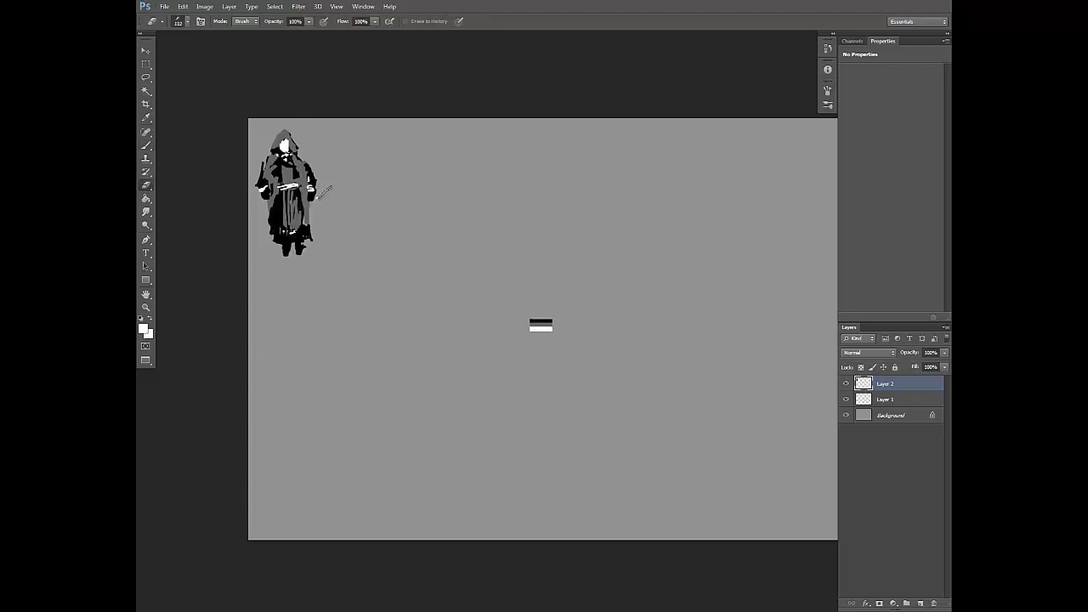
pyautogui.press('b')
pyautogui.press('e')
pyautogui.rightClick(324, 189)
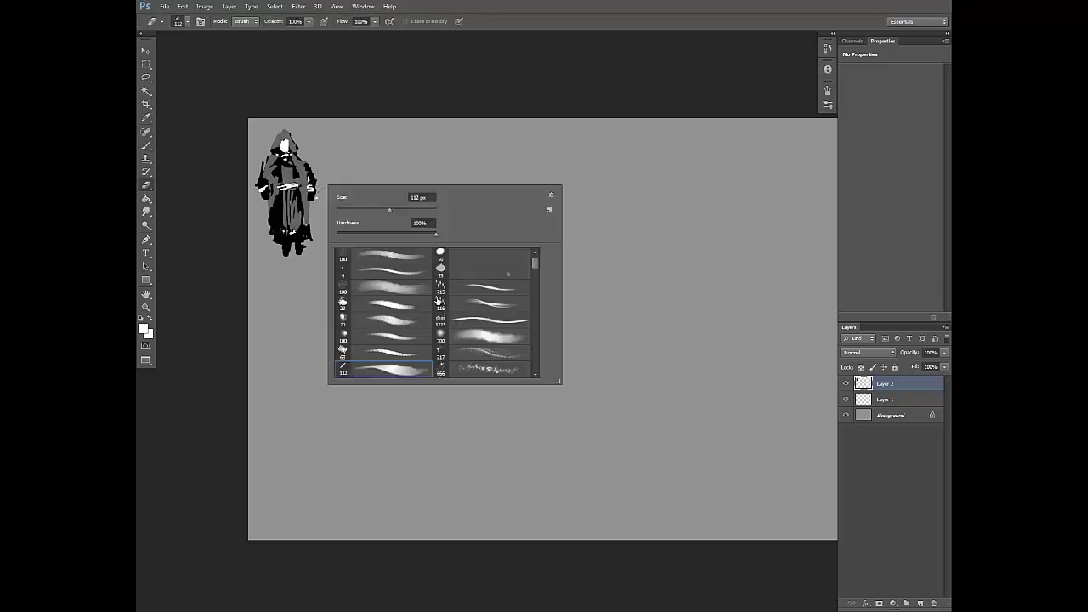
pyautogui.click(387, 304)
pyautogui.moveTo(318, 178)
pyautogui.mouseDown()
pyautogui.moveTo(317, 189)
pyautogui.moveTo(314, 170)
pyautogui.mouseUp()
# Step: Rework both sleeves and hands in black around the white cuffs
pyautogui.press('b')
pyautogui.press('d')
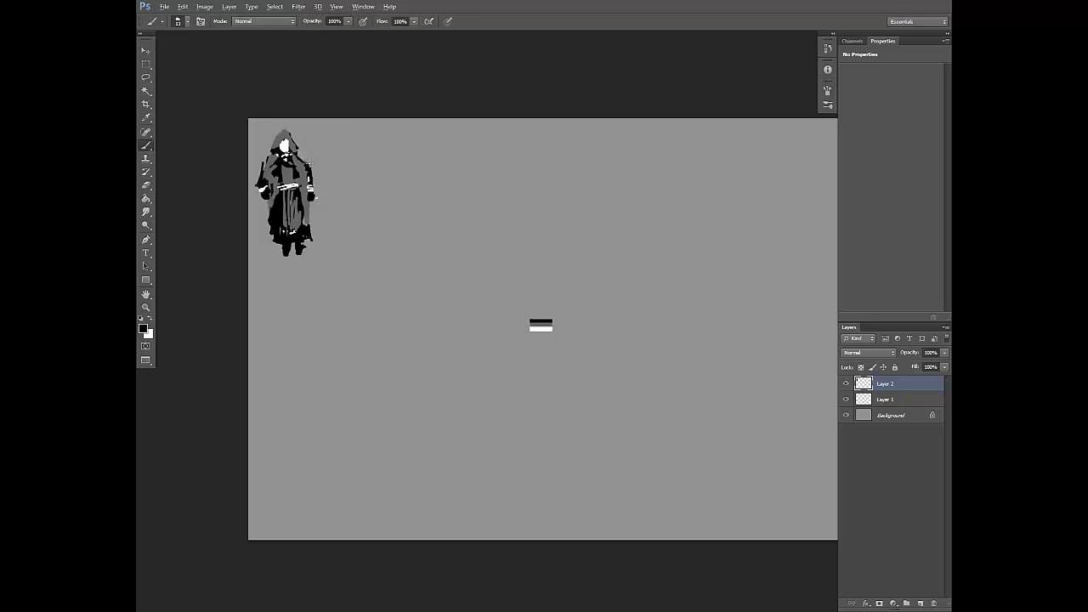
pyautogui.rightClick(321, 164)
pyautogui.click(346, 189)
pyautogui.moveTo(304, 162)
pyautogui.mouseDown()
pyautogui.moveTo(266, 184)
pyautogui.moveTo(262, 200)
pyautogui.mouseUp()
pyautogui.keyDown('alt'); pyautogui.click(267, 187); pyautogui.keyUp('alt')
pyautogui.moveTo(264, 192); pyautogui.dragTo(265, 204)
pyautogui.keyDown('alt'); pyautogui.click(286, 189); pyautogui.keyUp('alt')
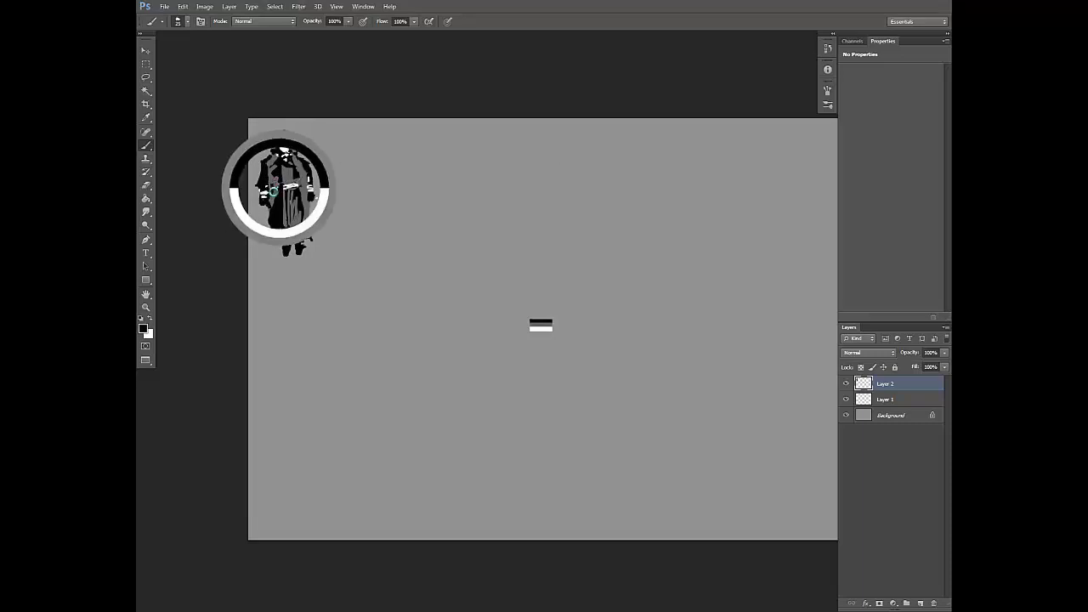
# Step: Paint a flared dark grey cloak hanging down both sides of the hooded figure
pyautogui.moveTo(274, 184)
pyautogui.mouseDown()
pyautogui.moveTo(263, 231)
pyautogui.moveTo(268, 219)
pyautogui.moveTo(271, 228)
pyautogui.moveTo(259, 202)
pyautogui.moveTo(316, 226)
pyautogui.moveTo(282, 254)
pyautogui.moveTo(308, 255)
pyautogui.moveTo(303, 266)
pyautogui.moveTo(293, 259)
pyautogui.mouseUp()
pyautogui.rightClick(284, 192)
pyautogui.click(325, 219)
pyautogui.click(272, 173)
pyautogui.rightClick(325, 204)
pyautogui.click(352, 226)
pyautogui.click(261, 203)
pyautogui.keyDown('alt'); pyautogui.click(253, 228); pyautogui.keyUp('alt')
pyautogui.keyDown('alt'); pyautogui.click(269, 222); pyautogui.keyUp('alt')
# Step: Reshape the robe's hem and the black legs below it
pyautogui.keyDown('alt'); pyautogui.click(297, 238); pyautogui.keyUp('alt')
pyautogui.keyDown('alt'); pyautogui.click(305, 252); pyautogui.keyUp('alt')
pyautogui.keyDown('alt'); pyautogui.click(284, 250); pyautogui.keyUp('alt')
pyautogui.moveTo(500, 196); pyautogui.dragTo(493, 199)
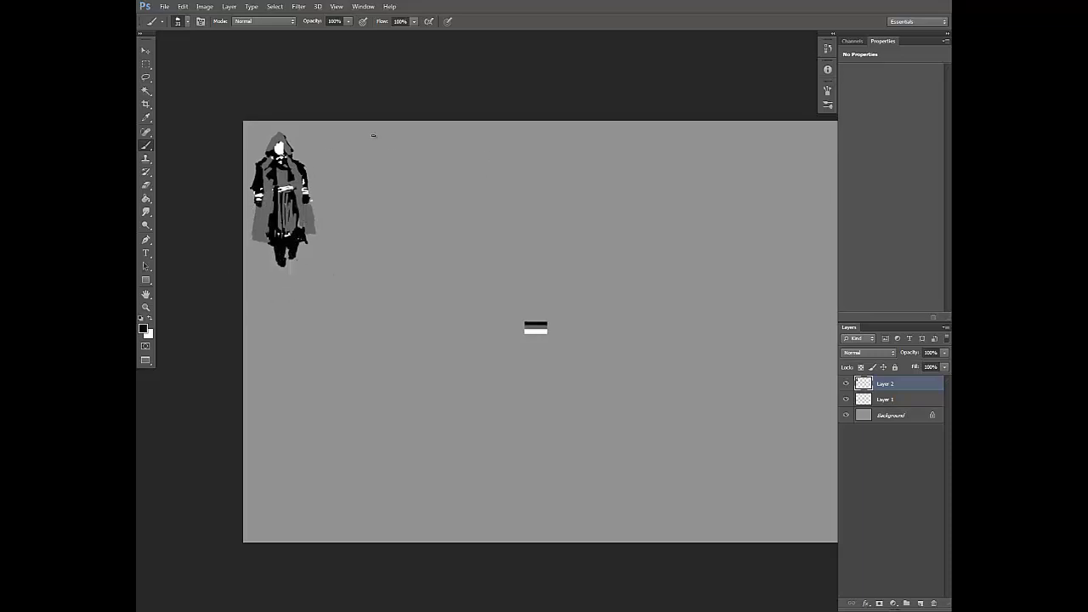
# Step: Extend the dark grey cloak beside the figure's right-hand cuff and touch up its front edges
pyautogui.keyDown('alt'); pyautogui.click(313, 206); pyautogui.keyUp('alt')
pyautogui.moveTo(305, 197)
pyautogui.mouseDown()
pyautogui.moveTo(310, 217)
pyautogui.moveTo(307, 201)
pyautogui.mouseUp()
pyautogui.keyDown('alt'); pyautogui.click(313, 225); pyautogui.keyUp('alt')
pyautogui.moveTo(603, 255)
pyautogui.mouseDown()
pyautogui.moveTo(582, 273)
pyautogui.moveTo(552, 262)
pyautogui.moveTo(556, 273)
pyautogui.mouseUp()
pyautogui.moveTo(367, 203); pyautogui.dragTo(365, 204)
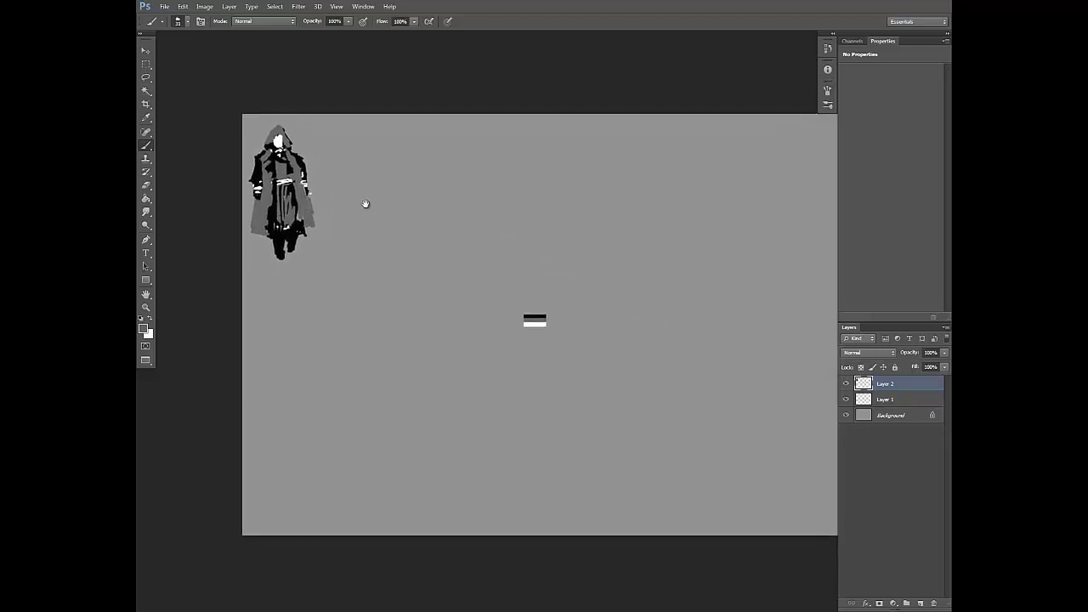
pyautogui.keyDown('alt'); pyautogui.click(268, 169); pyautogui.keyUp('alt')
# Step: Refine the white face and the hood opening around it with a 14 px brush
pyautogui.rightClick(443, 130)
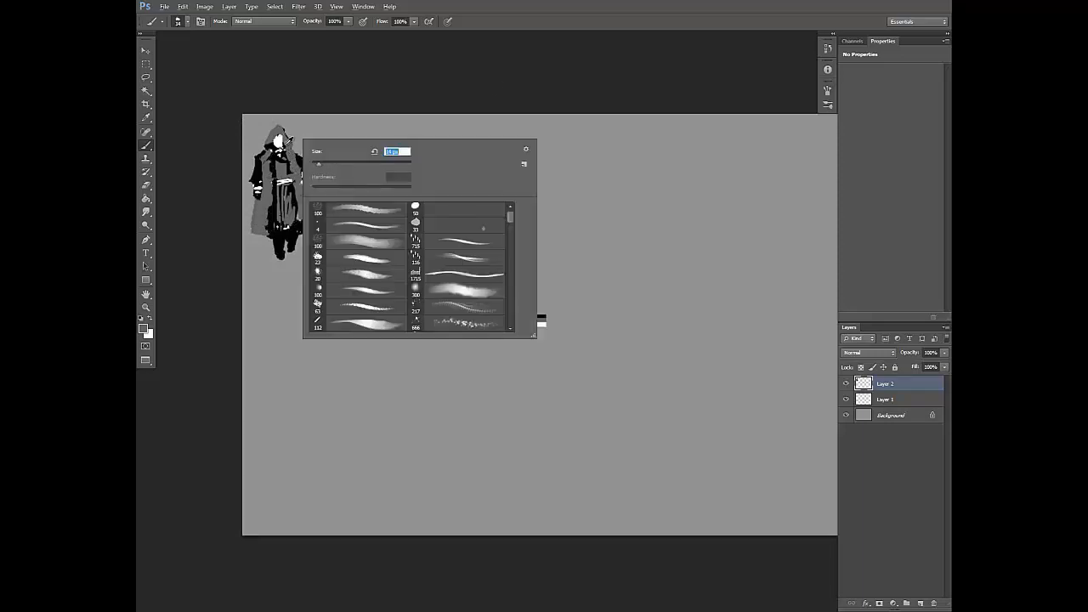
pyautogui.keyDown('alt'); pyautogui.click(280, 148); pyautogui.keyUp('alt')
pyautogui.keyDown('alt'); pyautogui.click(274, 143); pyautogui.keyUp('alt')
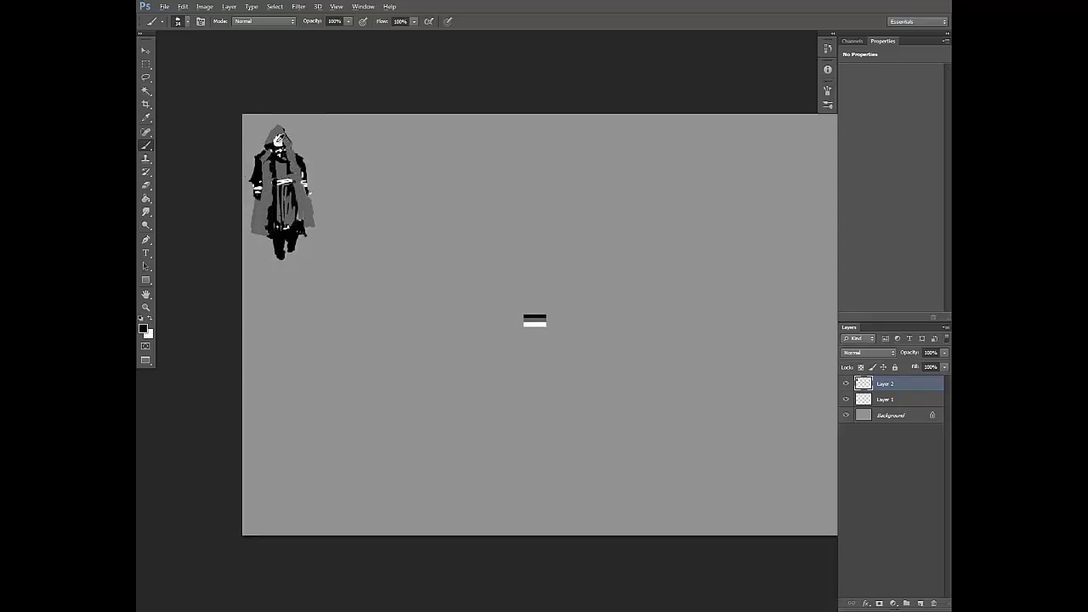
pyautogui.keyDown('alt'); pyautogui.click(272, 143); pyautogui.keyUp('alt')
pyautogui.keyDown('alt'); pyautogui.click(287, 136); pyautogui.keyUp('alt')
pyautogui.moveTo(271, 149); pyautogui.dragTo(272, 156)
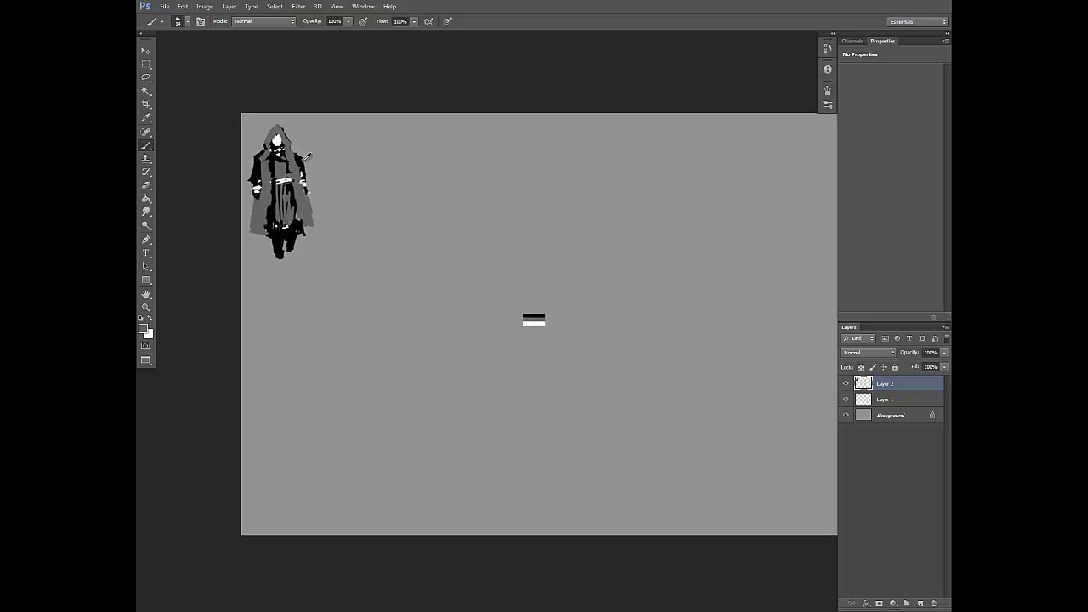
# Step: Add thin black and grey fold details to the front of the hooded figure's robe
pyautogui.keyDown('alt'); pyautogui.click(306, 156); pyautogui.keyUp('alt')
pyautogui.keyDown('alt'); pyautogui.click(284, 164); pyautogui.keyUp('alt')
pyautogui.moveTo(285, 155); pyautogui.dragTo(297, 205)
pyautogui.keyDown('alt'); pyautogui.click(286, 165); pyautogui.keyUp('alt')
# Step: Block in a second black figure silhouette beside the hooded one with a larger brush
pyautogui.rightClick(338, 214)
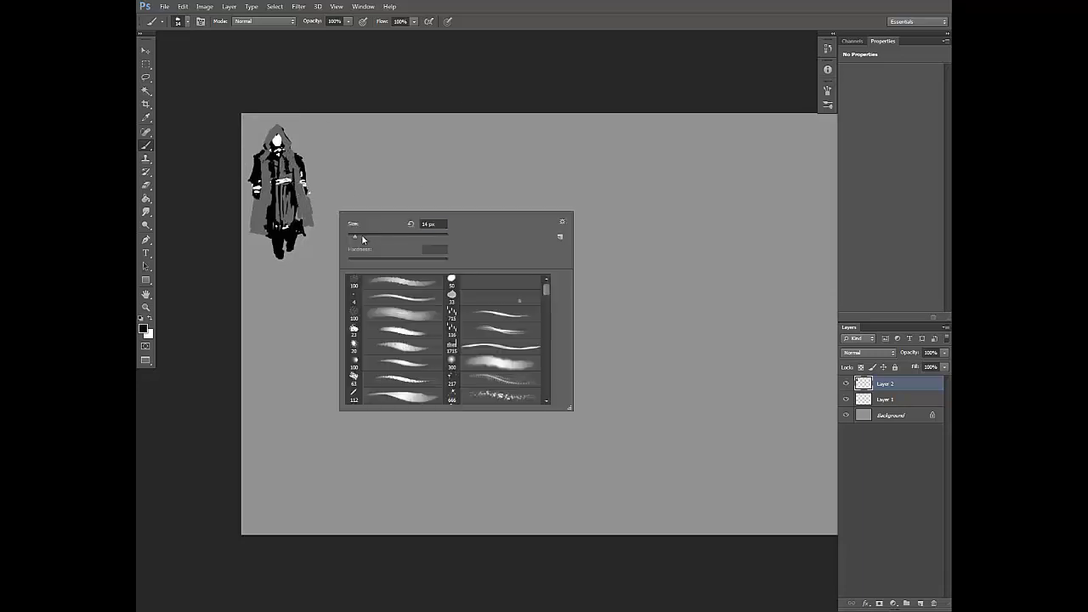
pyautogui.keyDown('alt'); pyautogui.click(297, 222); pyautogui.keyUp('alt')
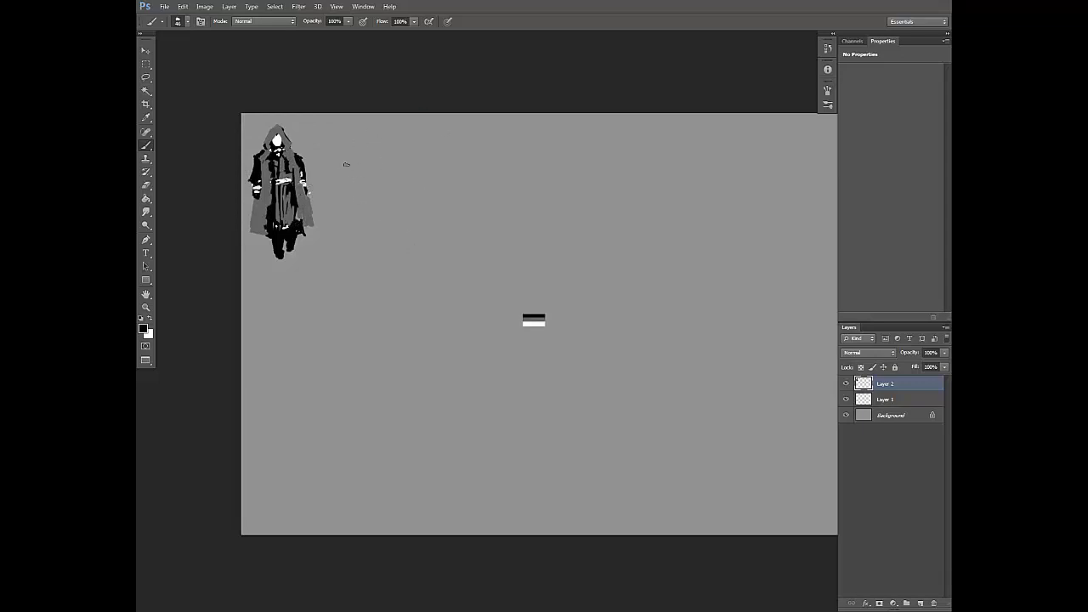
pyautogui.moveTo(345, 167)
pyautogui.mouseDown()
pyautogui.moveTo(377, 138)
pyautogui.moveTo(344, 154)
pyautogui.moveTo(351, 172)
pyautogui.moveTo(384, 161)
pyautogui.moveTo(386, 190)
pyautogui.mouseUp()
pyautogui.moveTo(381, 142)
pyautogui.mouseDown()
pyautogui.moveTo(389, 238)
pyautogui.moveTo(384, 162)
pyautogui.moveTo(342, 197)
pyautogui.moveTo(347, 179)
pyautogui.moveTo(381, 208)
pyautogui.moveTo(381, 231)
pyautogui.mouseUp()
pyautogui.moveTo(349, 160)
pyautogui.mouseDown()
pyautogui.moveTo(362, 189)
pyautogui.moveTo(367, 174)
pyautogui.moveTo(355, 194)
pyautogui.moveTo(361, 236)
pyautogui.moveTo(359, 180)
pyautogui.moveTo(369, 257)
pyautogui.mouseUp()
pyautogui.moveTo(371, 198)
pyautogui.mouseDown()
pyautogui.moveTo(357, 211)
pyautogui.moveTo(369, 268)
pyautogui.moveTo(372, 210)
pyautogui.moveTo(351, 219)
pyautogui.mouseUp()
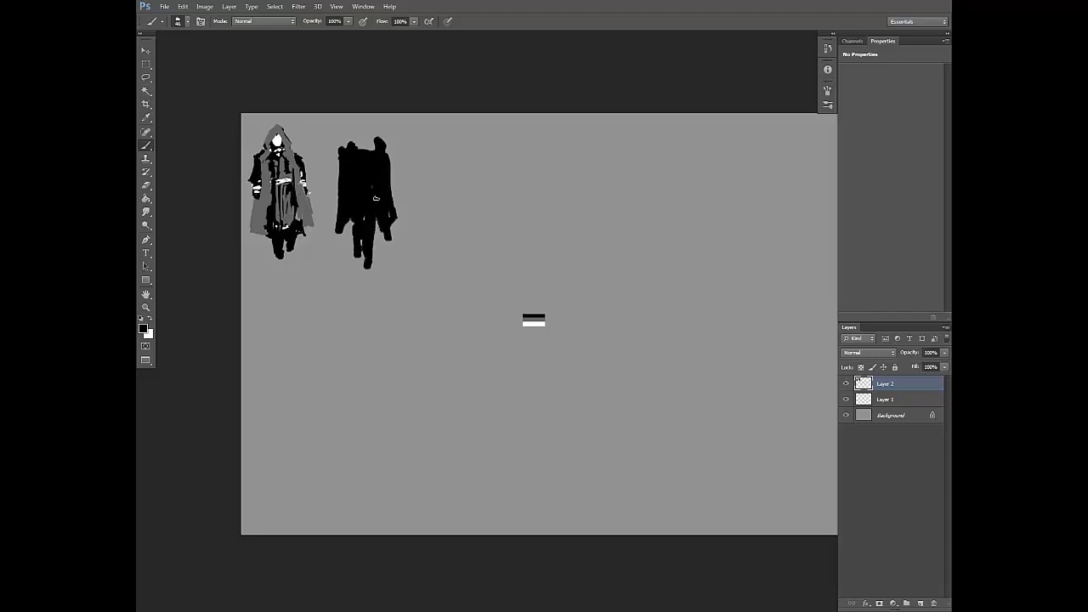
pyautogui.moveTo(359, 160)
pyautogui.mouseDown()
pyautogui.moveTo(364, 136)
pyautogui.moveTo(336, 168)
pyautogui.moveTo(332, 202)
pyautogui.moveTo(342, 173)
pyautogui.moveTo(336, 186)
pyautogui.moveTo(334, 158)
pyautogui.mouseUp()
# Step: Refine the second silhouette's shoulders, arms and coat outline by alternating between eraser and black brush
pyautogui.rightClick(380, 144)
pyautogui.press('e')
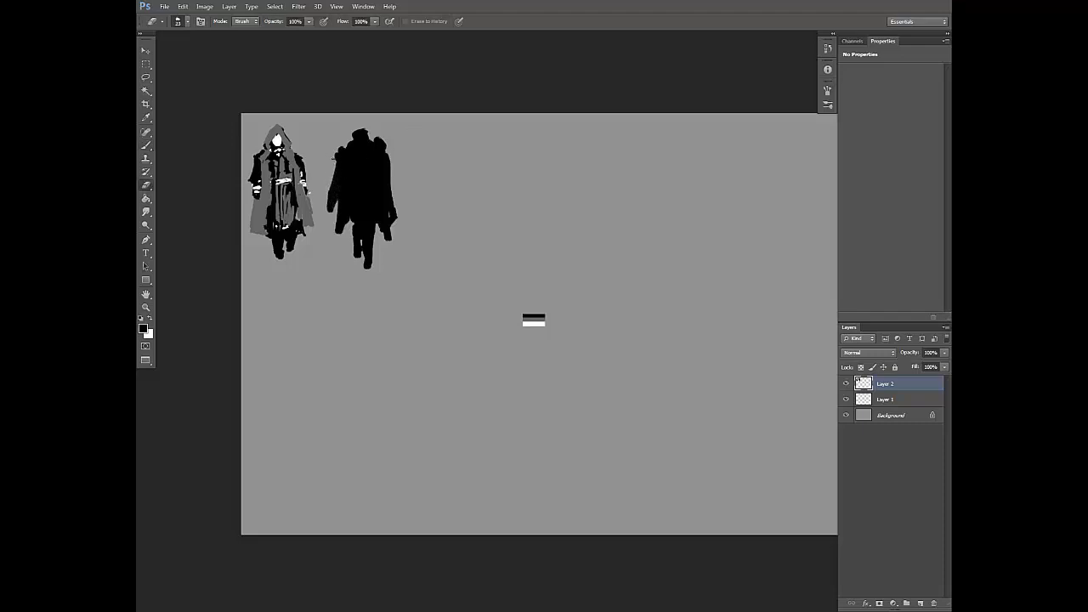
pyautogui.press('b')
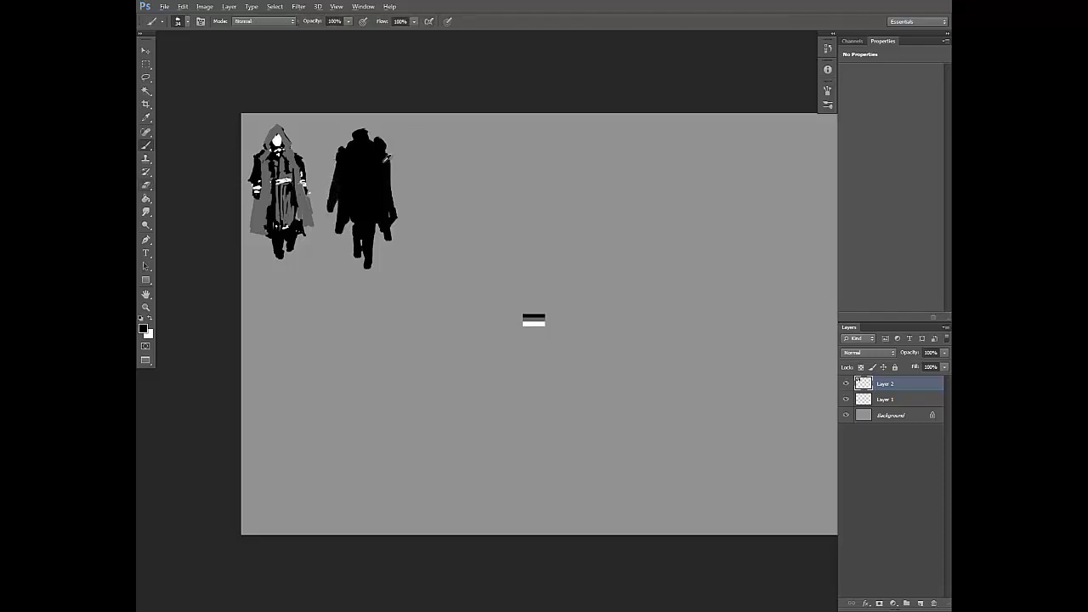
pyautogui.moveTo(393, 180); pyautogui.dragTo(393, 175)
pyautogui.press('e')
pyautogui.press('b')
pyautogui.press('e')
pyautogui.press('b')
pyautogui.moveTo(388, 209)
pyautogui.mouseDown()
pyautogui.moveTo(394, 231)
pyautogui.moveTo(382, 242)
pyautogui.mouseUp()
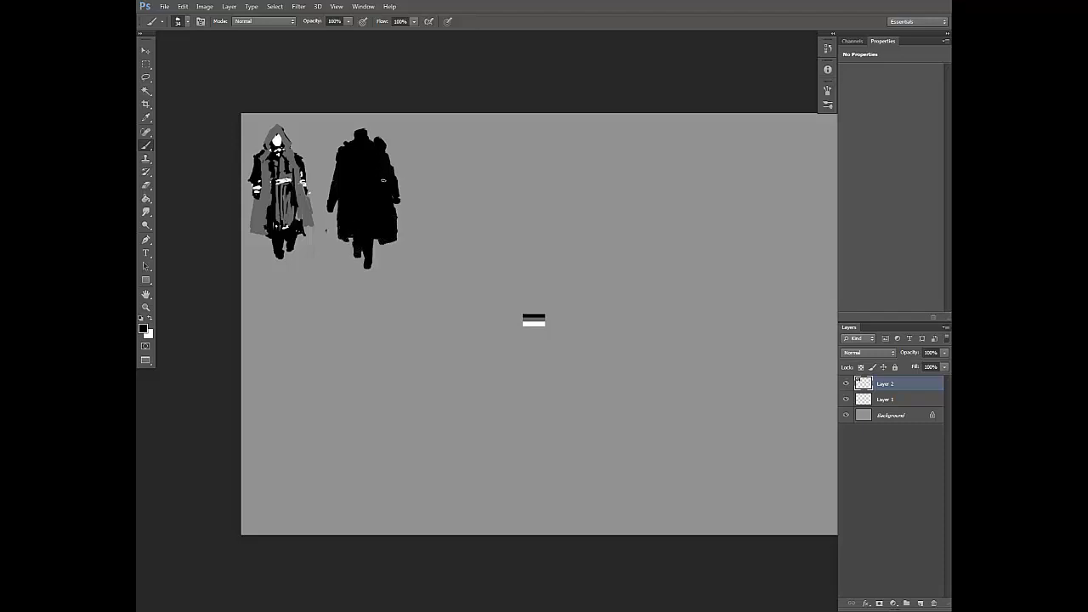
# Step: Reshape the second figure's legs and boots below the coat with black strokes and the eraser
pyautogui.moveTo(467, 176); pyautogui.dragTo(463, 175)
pyautogui.moveTo(373, 242)
pyautogui.mouseDown()
pyautogui.moveTo(364, 265)
pyautogui.moveTo(354, 233)
pyautogui.moveTo(345, 249)
pyautogui.mouseUp()
pyautogui.press('e')
pyautogui.press('b')
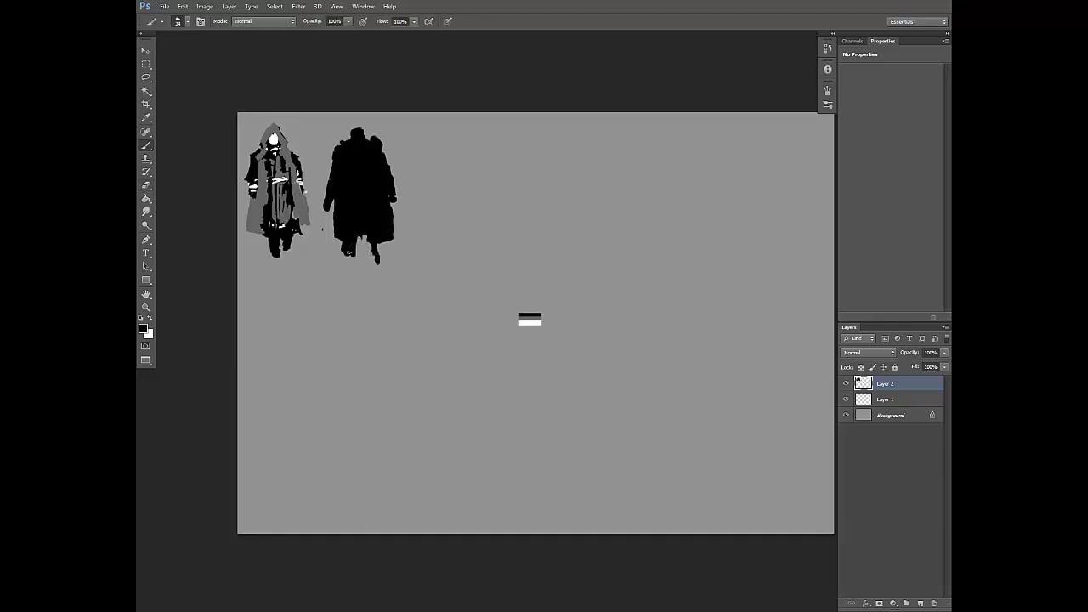
pyautogui.press('e')
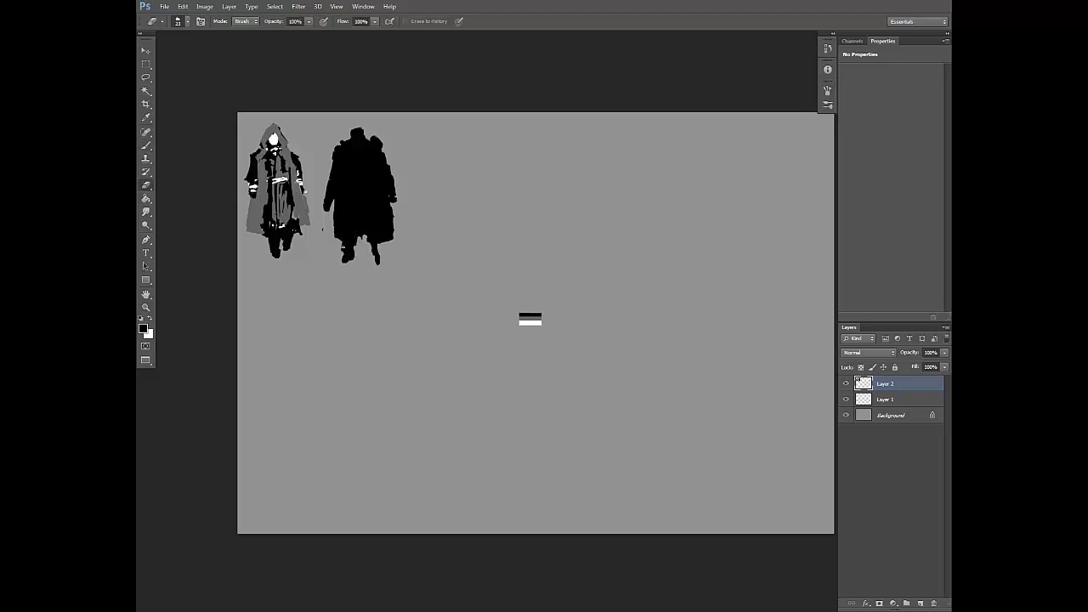
pyautogui.press('b')
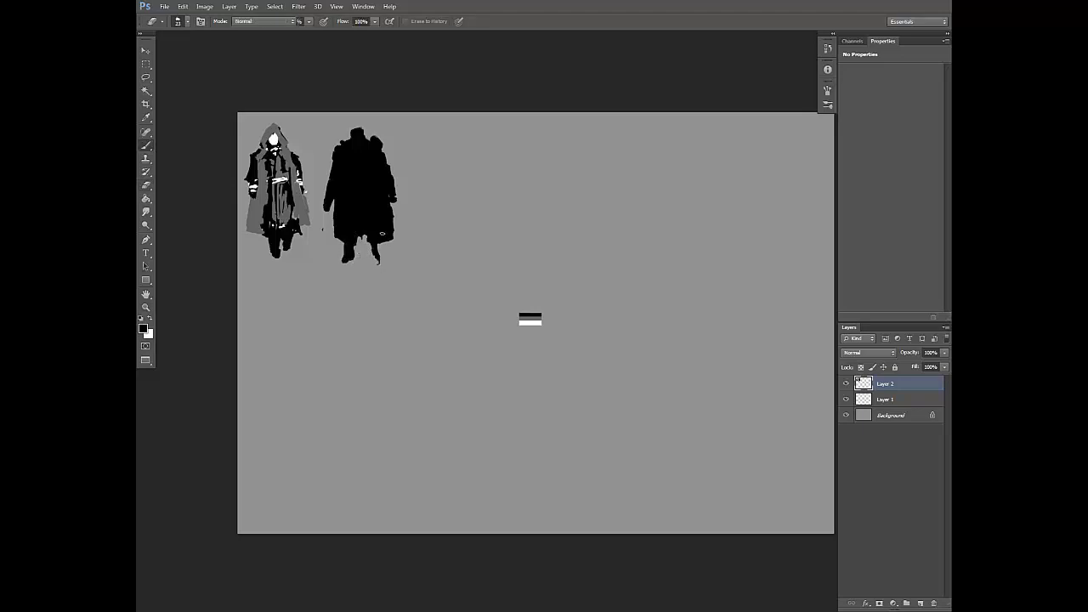
pyautogui.moveTo(379, 245); pyautogui.dragTo(382, 257)
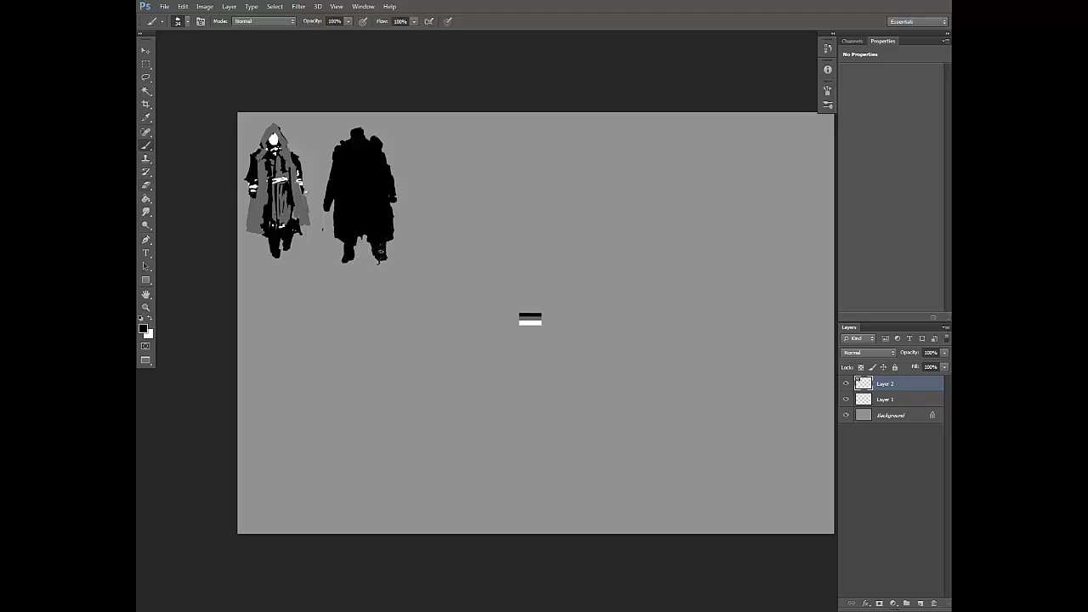
pyautogui.keyDown('alt'); pyautogui.click(382, 235); pyautogui.keyUp('alt')
# Step: Pick dark grey from the value swatches and paint two long coat panels on the second figure
pyautogui.moveTo(483, 146); pyautogui.dragTo(481, 184)
pyautogui.keyDown('alt'); pyautogui.click(520, 309); pyautogui.keyUp('alt')
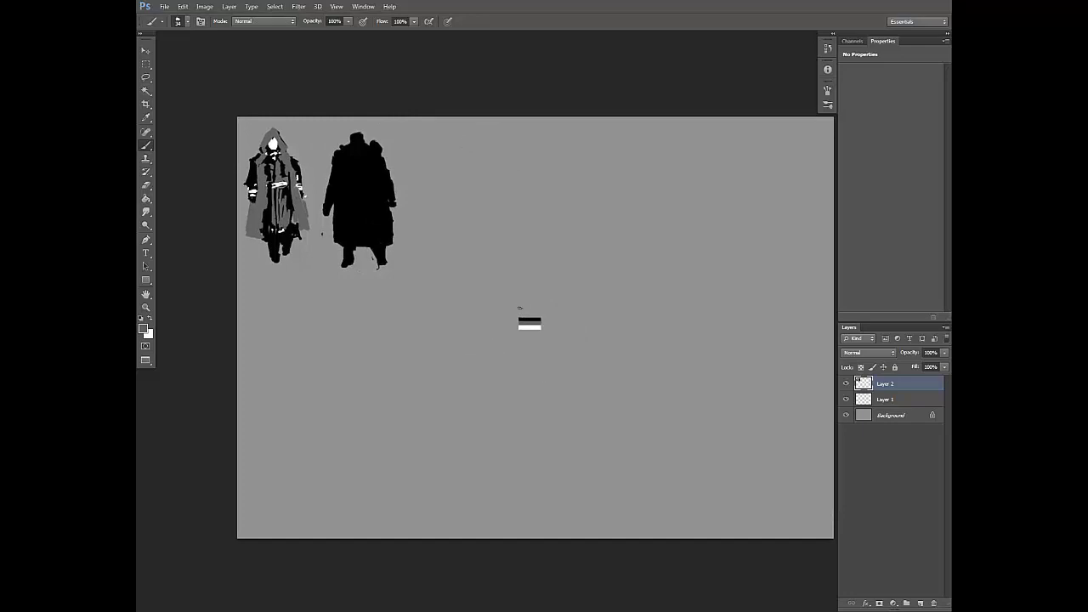
pyautogui.rightClick(368, 165)
pyautogui.moveTo(384, 185); pyautogui.dragTo(345, 196)
pyautogui.moveTo(349, 147); pyautogui.dragTo(342, 228)
pyautogui.moveTo(370, 159)
pyautogui.mouseDown()
pyautogui.moveTo(379, 236)
pyautogui.moveTo(367, 240)
pyautogui.moveTo(381, 179)
pyautogui.moveTo(374, 242)
pyautogui.moveTo(375, 181)
pyautogui.mouseUp()
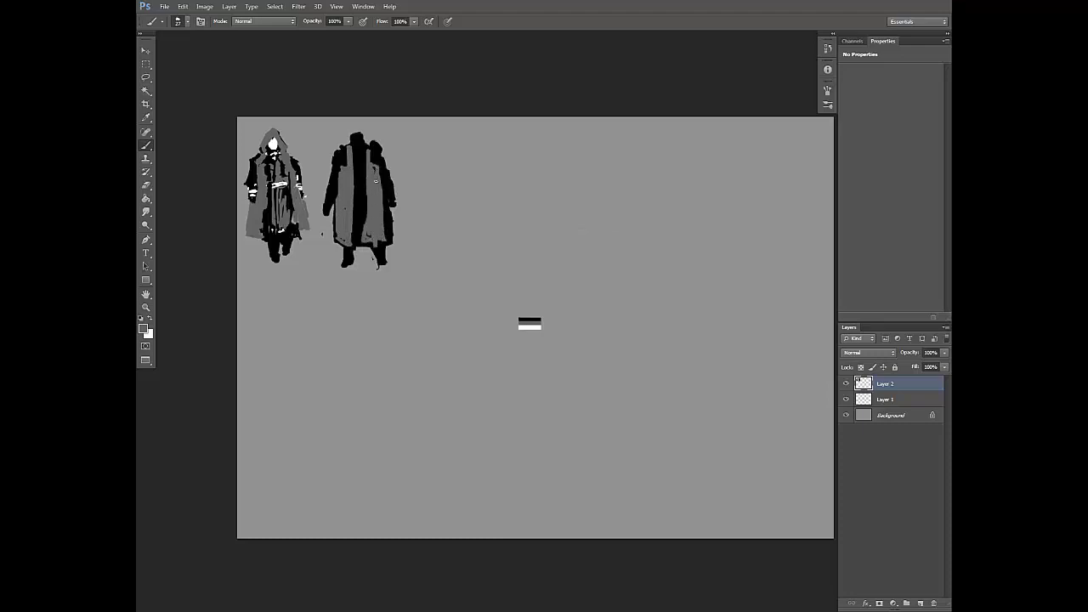
pyautogui.keyDown('alt'); pyautogui.click(375, 157); pyautogui.keyUp('alt')
pyautogui.moveTo(363, 224)
pyautogui.mouseDown()
pyautogui.moveTo(357, 180)
pyautogui.moveTo(379, 244)
pyautogui.mouseUp()
pyautogui.keyDown('alt'); pyautogui.click(373, 221); pyautogui.keyUp('alt')
# Step: Build up the second figure's shoulders with black strokes, giving the shoulder pieces pointed outer edges
pyautogui.keyDown('alt'); pyautogui.click(376, 153); pyautogui.keyUp('alt')
pyautogui.rightClick(380, 148)
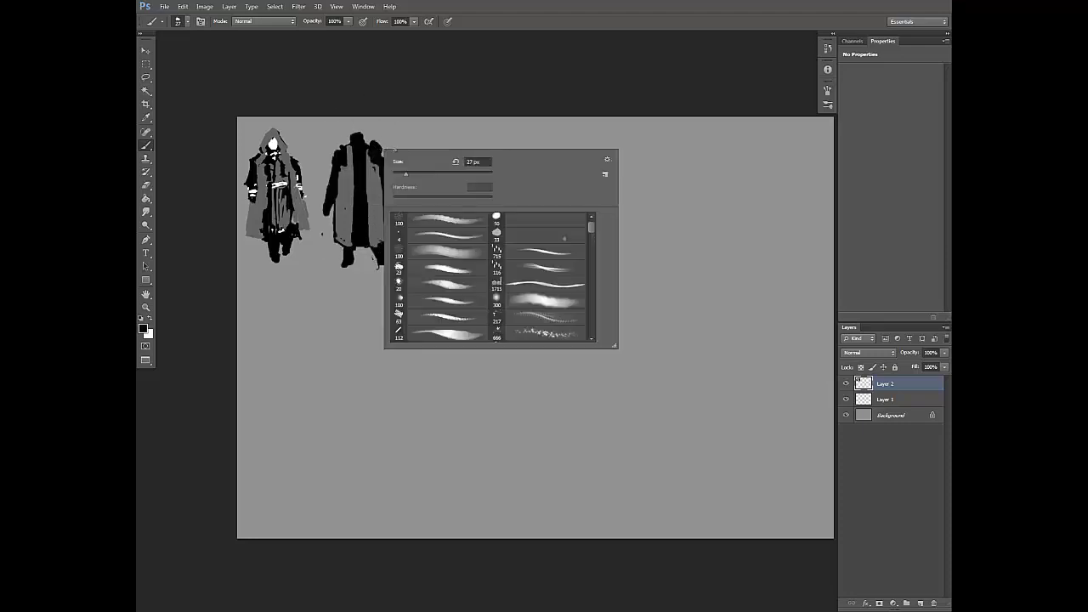
pyautogui.press('Escape')
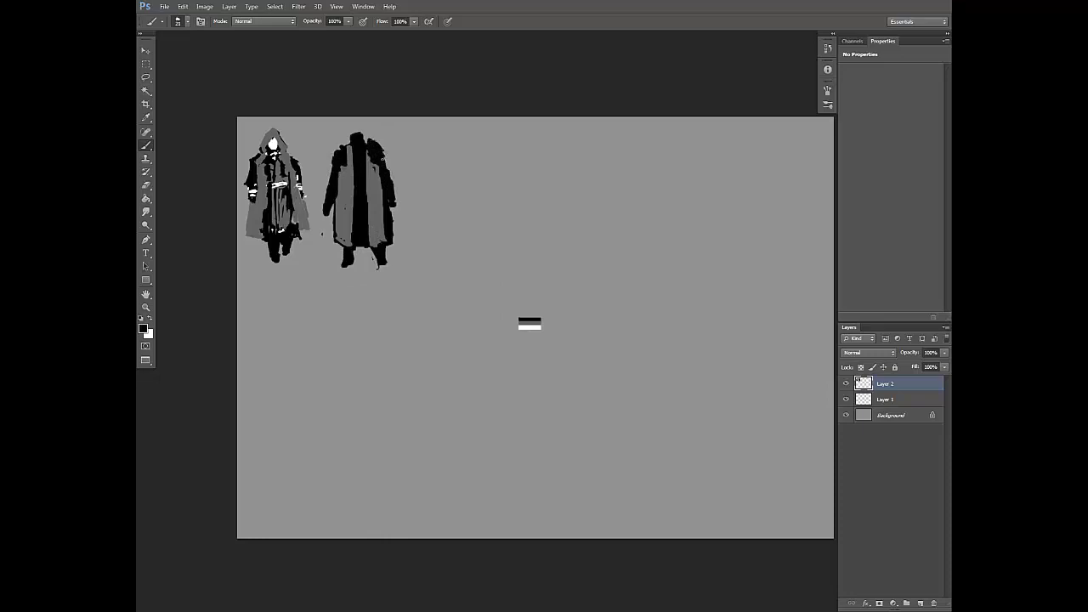
pyautogui.press('e')
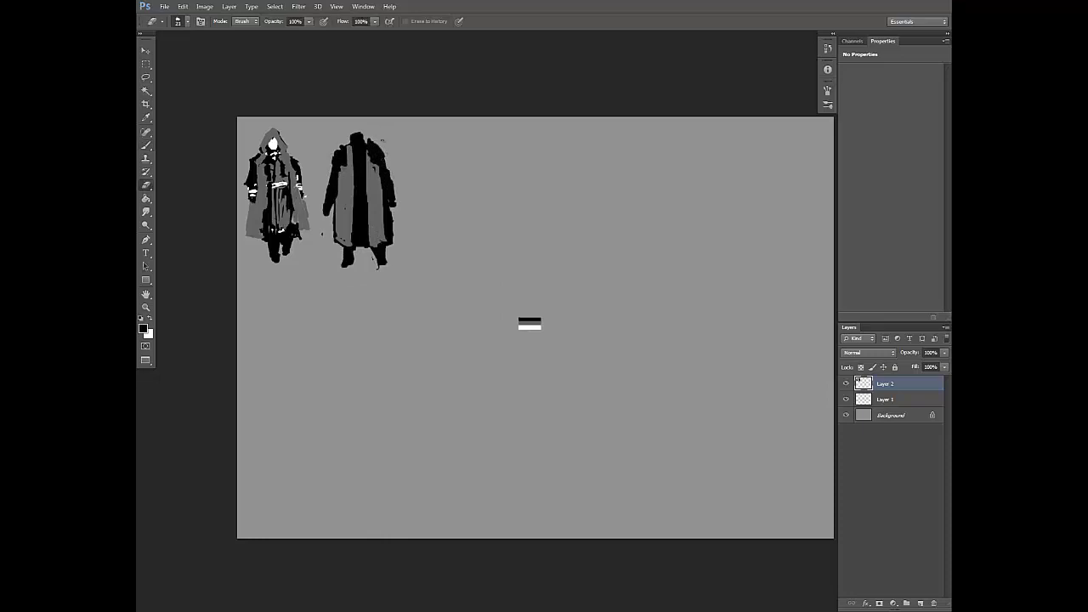
pyautogui.press('b')
pyautogui.moveTo(335, 149); pyautogui.dragTo(332, 168)
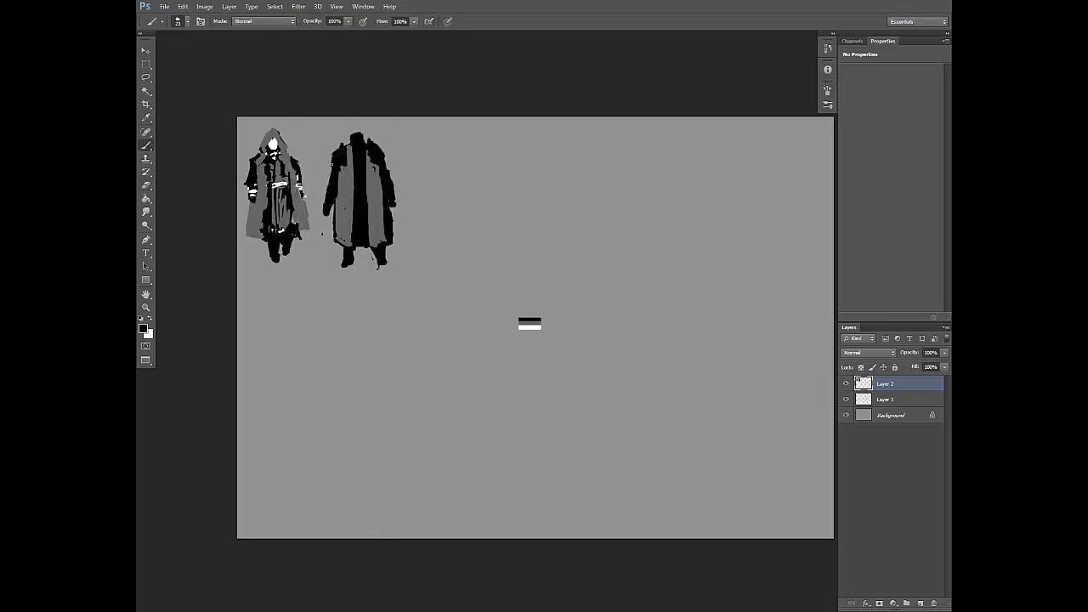
pyautogui.moveTo(404, 187); pyautogui.dragTo(402, 185)
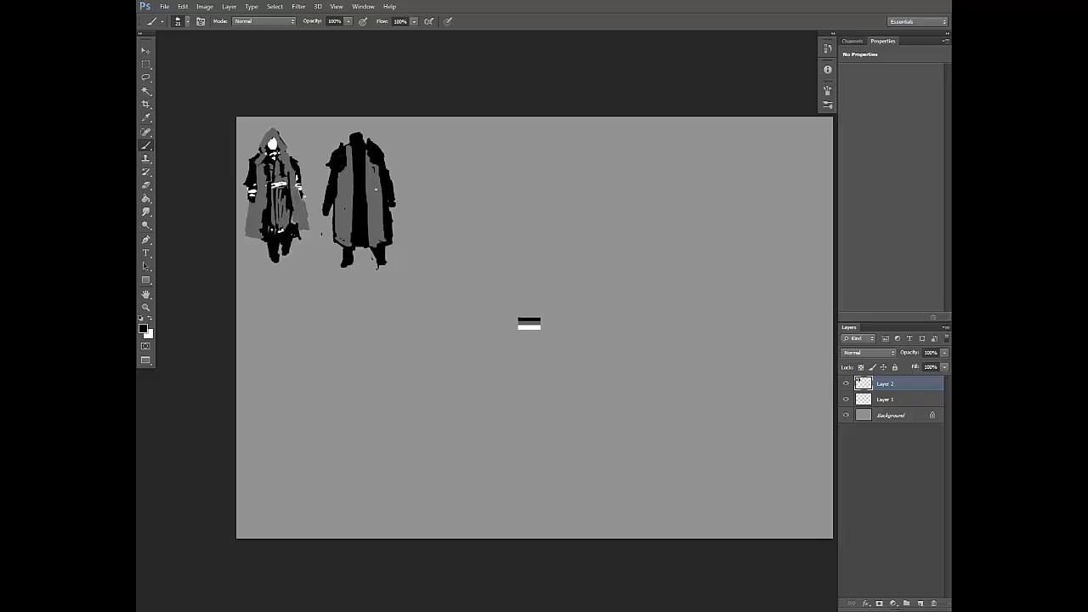
# Step: Rework the second figure's collar and black centre panel with dark grey and black sampled from the coat
pyautogui.keyDown('alt'); pyautogui.click(354, 152); pyautogui.keyUp('alt')
pyautogui.moveTo(350, 146); pyautogui.dragTo(366, 226)
pyautogui.keyDown('alt'); pyautogui.click(370, 195); pyautogui.keyUp('alt')
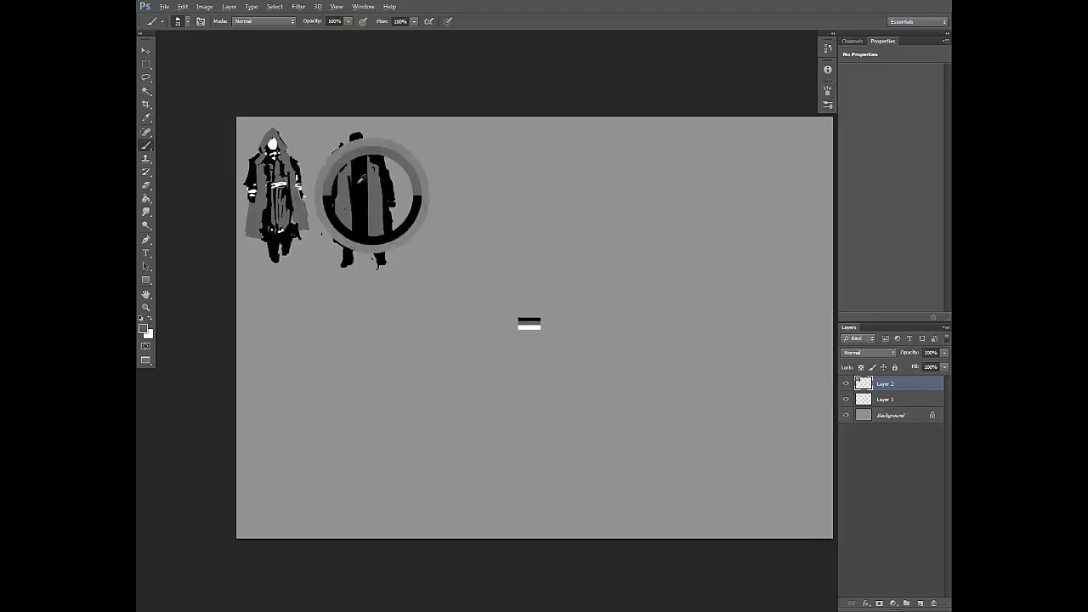
pyautogui.keyDown('alt'); pyautogui.click(355, 170); pyautogui.keyUp('alt')
pyautogui.moveTo(348, 146); pyautogui.dragTo(348, 206)
pyautogui.keyDown('alt'); pyautogui.click(346, 198); pyautogui.keyUp('alt')
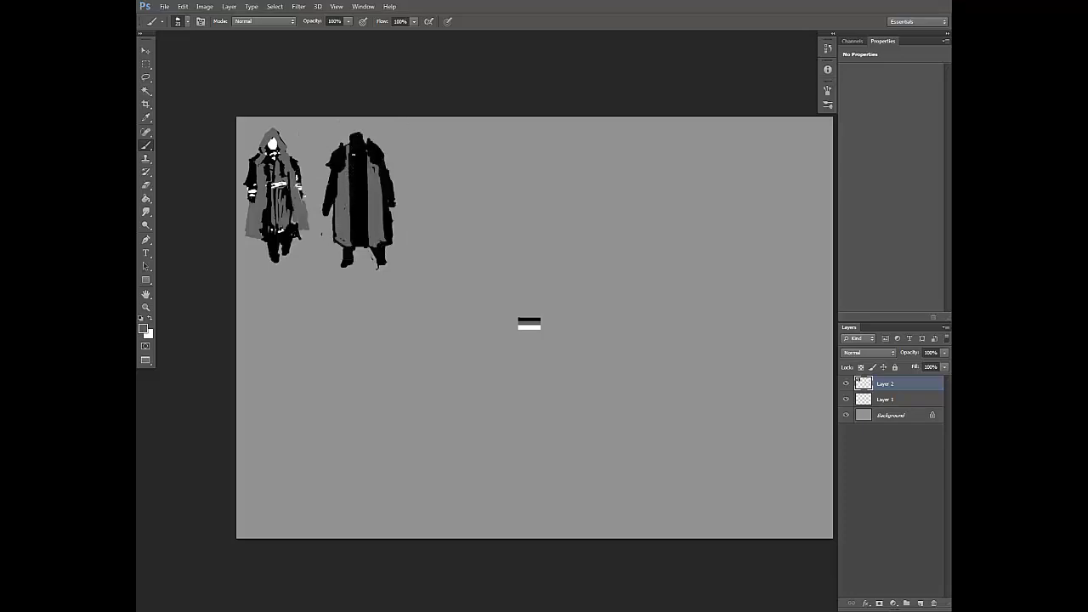
# Step: Paint thin dark grey trim with short button marks down the black centre panel of the second figure's coat
pyautogui.rightClick(375, 160)
pyautogui.click(355, 158)
pyautogui.moveTo(399, 186); pyautogui.dragTo(356, 224)
pyautogui.rightClick(360, 168)
pyautogui.click(356, 157)
pyautogui.keyDown('alt'); pyautogui.click(359, 153); pyautogui.keyUp('alt')
# Step: Pick white from the value swatches and paint the second figure's head and both hands
pyautogui.keyDown('alt'); pyautogui.click(529, 326); pyautogui.keyUp('alt')
pyautogui.moveTo(359, 142)
pyautogui.mouseDown()
pyautogui.moveTo(354, 133)
pyautogui.moveTo(361, 141)
pyautogui.mouseUp()
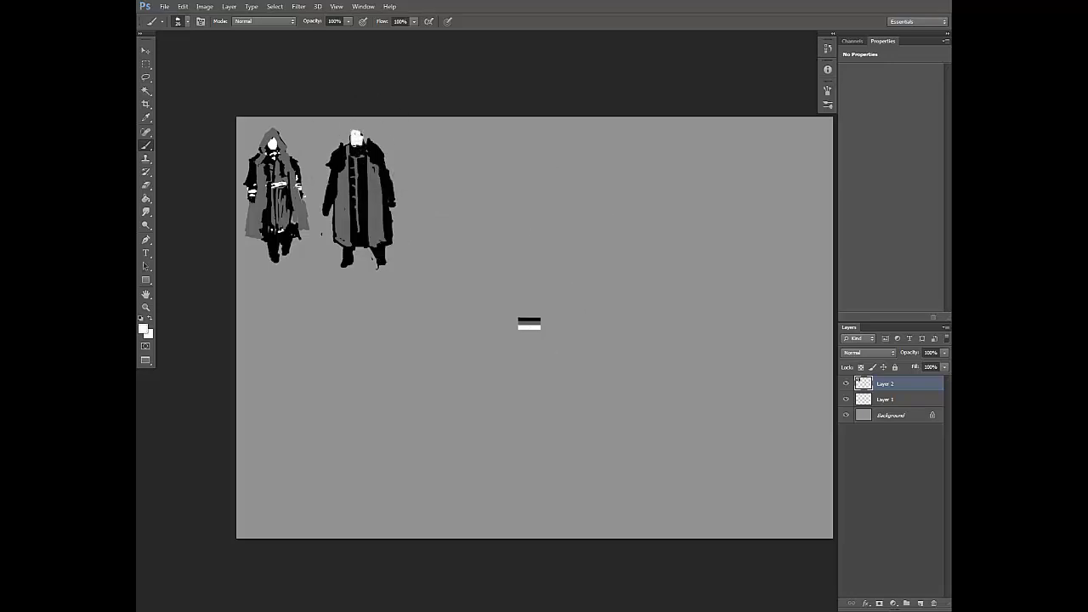
pyautogui.rightClick(373, 184)
pyautogui.moveTo(400, 207); pyautogui.dragTo(393, 208)
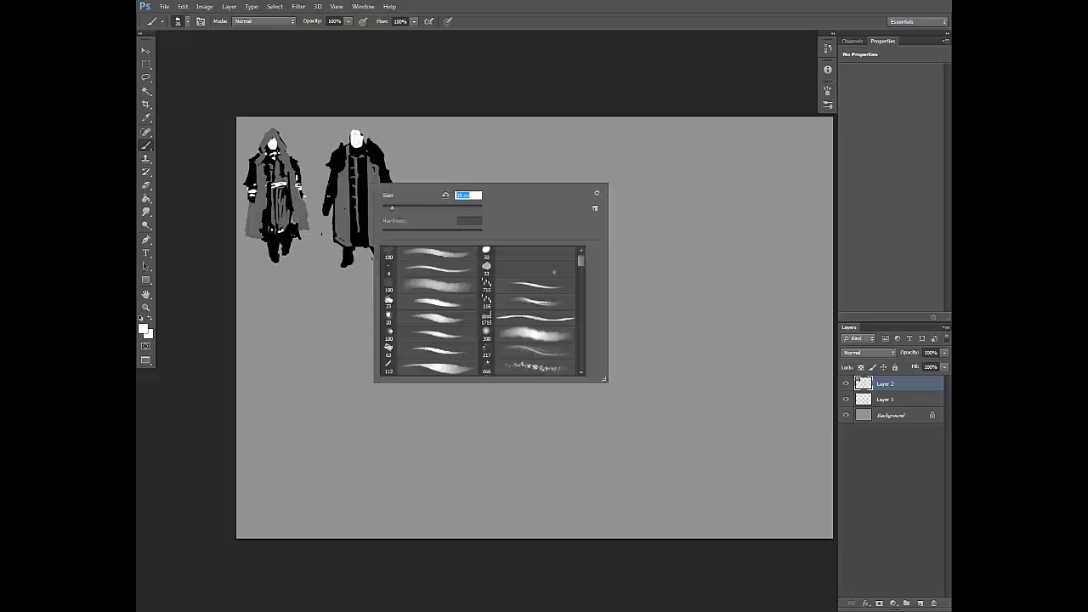
pyautogui.moveTo(327, 199); pyautogui.dragTo(324, 216)
pyautogui.moveTo(329, 203); pyautogui.dragTo(327, 213)
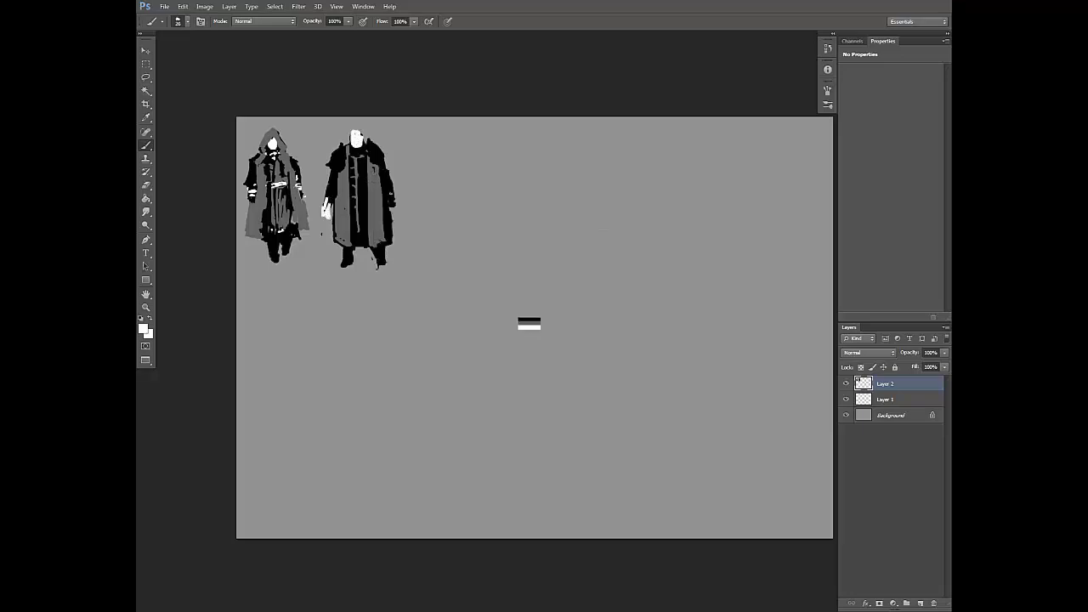
pyautogui.moveTo(391, 194); pyautogui.dragTo(394, 212)
pyautogui.moveTo(330, 194); pyautogui.dragTo(323, 204)
# Step: Touch up the second figure's collar, shoulders and centre trim with black, adjusting the brush size
pyautogui.press('e')
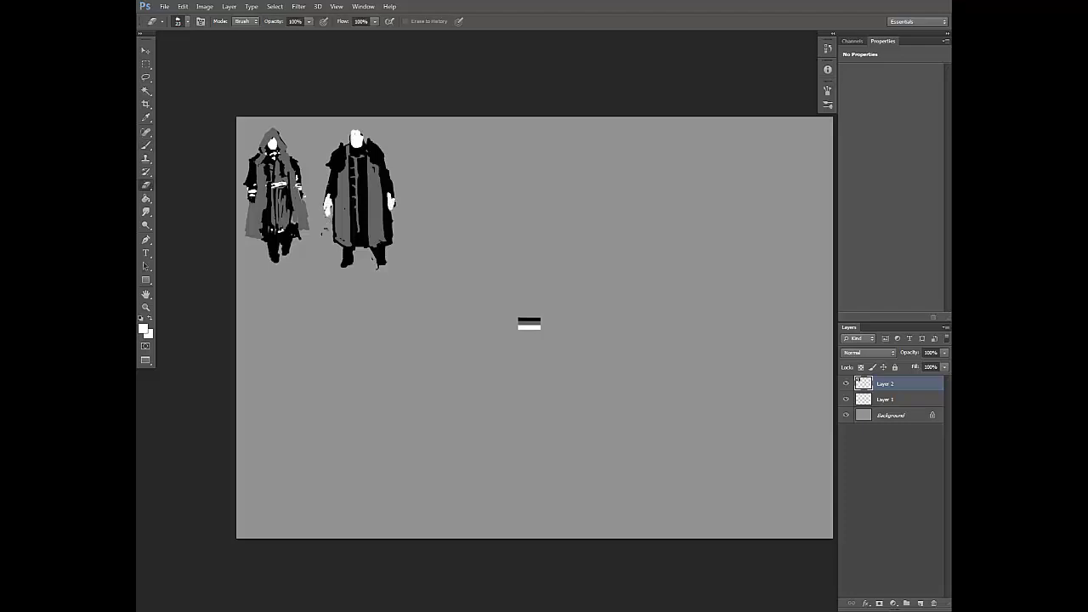
pyautogui.press('b')
pyautogui.rightClick(355, 159)
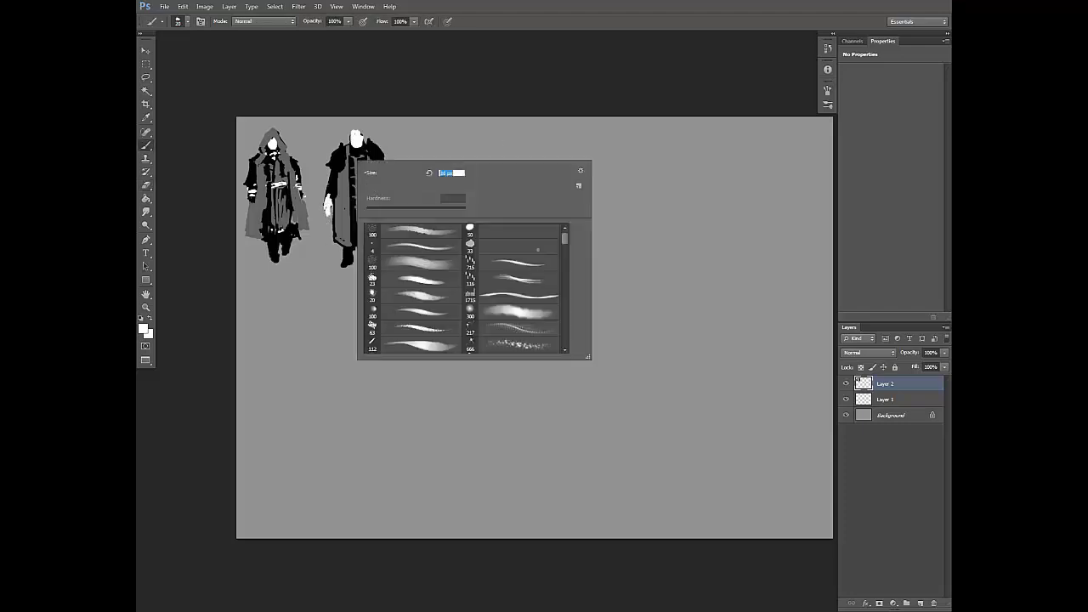
pyautogui.keyDown('alt'); pyautogui.click(341, 149); pyautogui.keyUp('alt')
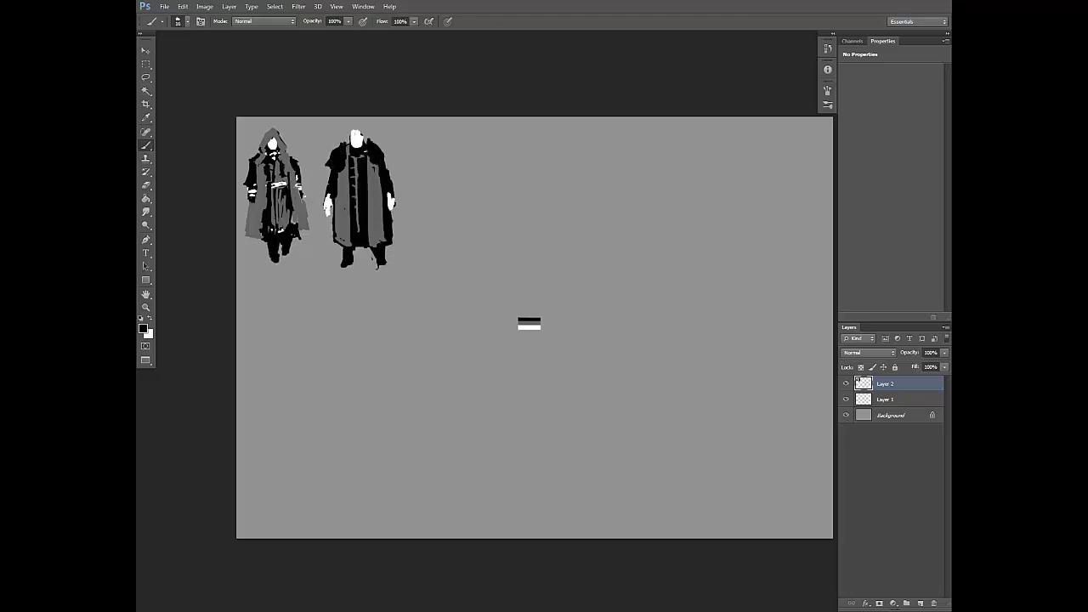
pyautogui.press('e')
pyautogui.press('b')
pyautogui.moveTo(379, 199); pyautogui.dragTo(376, 196)
pyautogui.rightClick(381, 155)
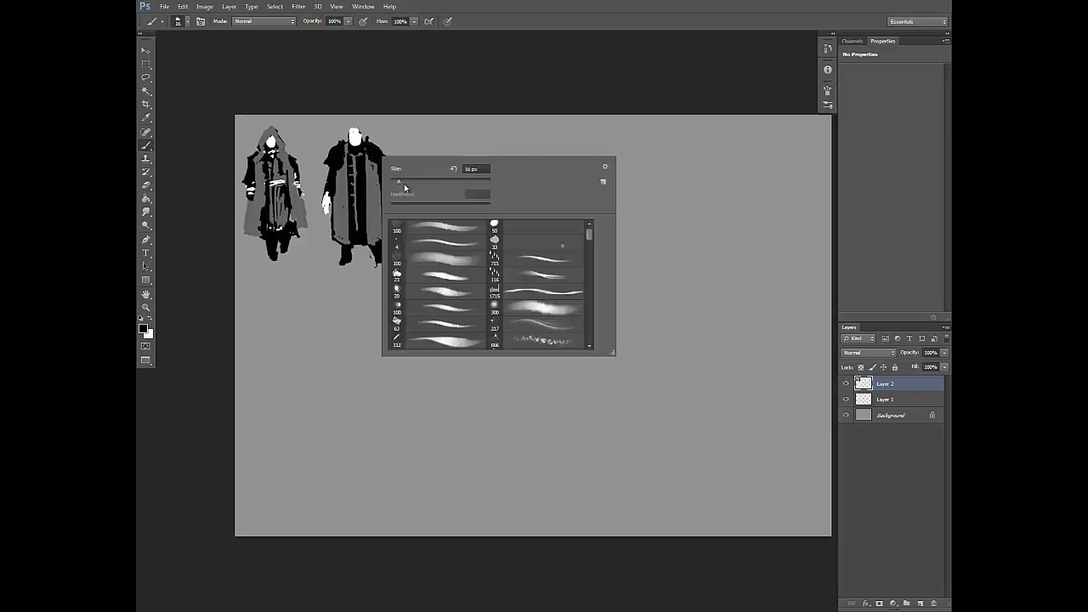
pyautogui.click(405, 187)
pyautogui.moveTo(364, 154); pyautogui.dragTo(357, 201)
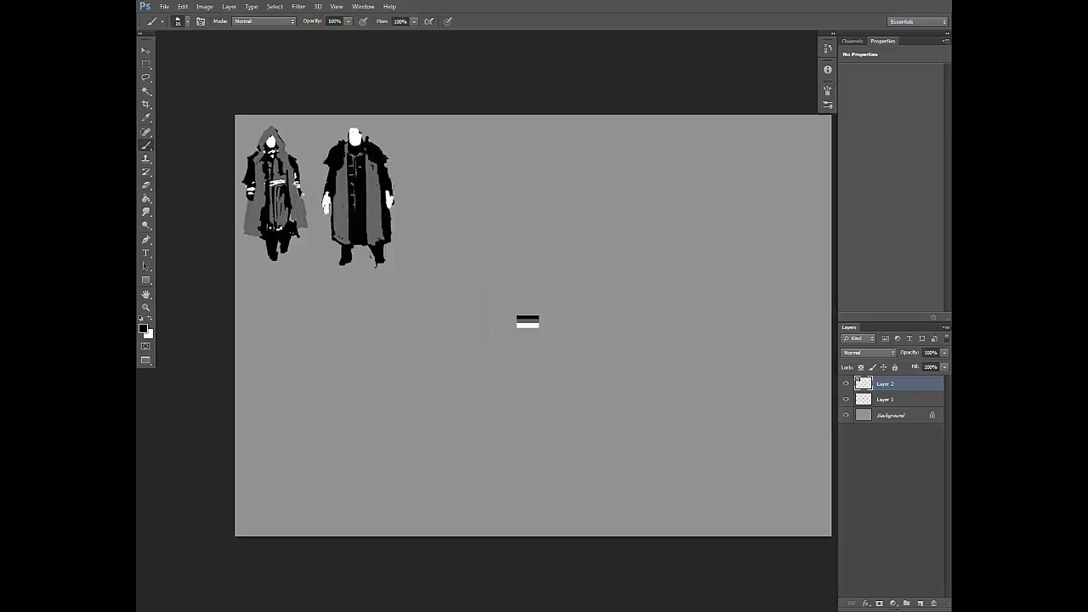
# Step: Extend the dark grey trim towards the hem and widen the grey coat panels over the black side edges
pyautogui.keyDown('alt'); pyautogui.click(375, 183); pyautogui.keyUp('alt')
pyautogui.moveTo(354, 160); pyautogui.dragTo(353, 231)
pyautogui.keyDown('alt'); pyautogui.click(359, 233); pyautogui.keyUp('alt')
pyautogui.keyDown('alt'); pyautogui.click(353, 229); pyautogui.keyUp('alt')
pyautogui.keyDown('alt'); pyautogui.click(338, 224); pyautogui.keyUp('alt')
pyautogui.moveTo(333, 210); pyautogui.dragTo(343, 244)
pyautogui.moveTo(378, 172)
pyautogui.mouseDown()
pyautogui.moveTo(384, 240)
pyautogui.moveTo(391, 233)
pyautogui.mouseUp()
# Step: Erase along the coat's sides and the hand to slim the second figure's lower silhouette
pyautogui.press('e')
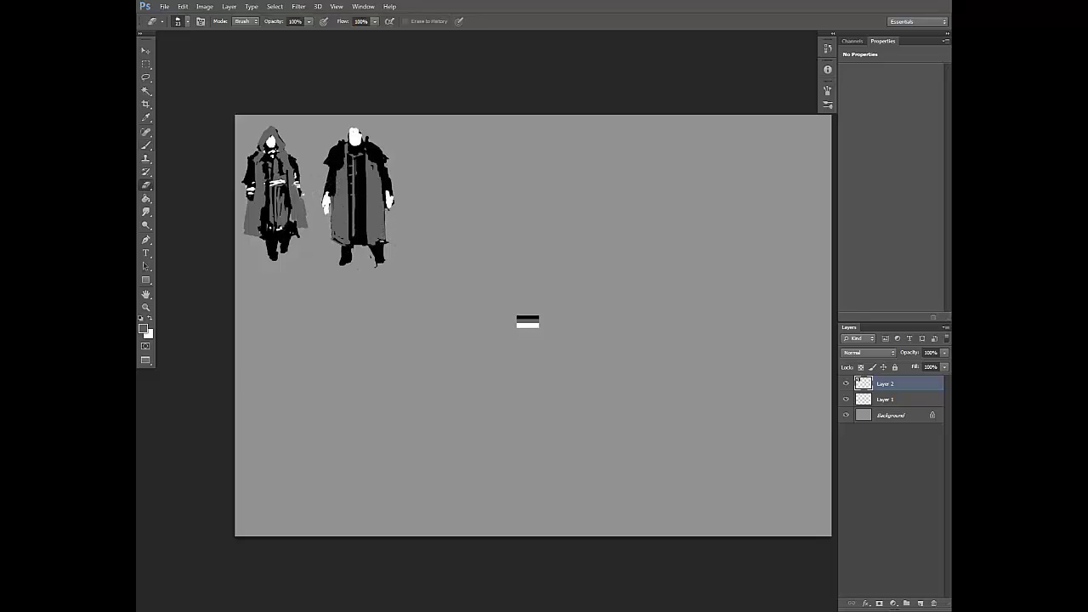
pyautogui.keyDown('alt'); pyautogui.click(381, 240); pyautogui.keyUp('alt')
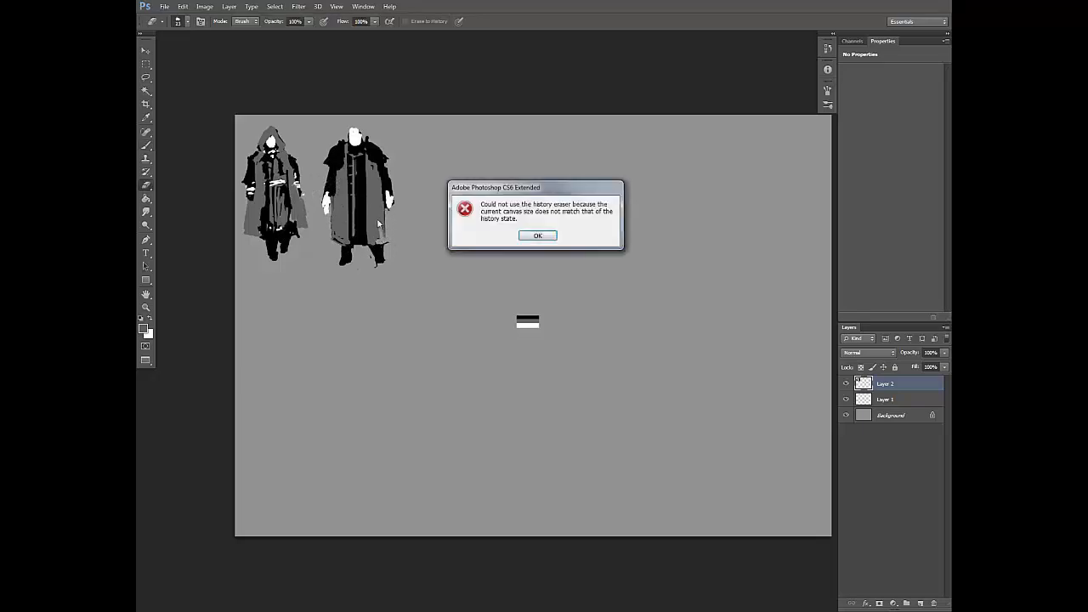
pyautogui.press('Return')
pyautogui.press('b')
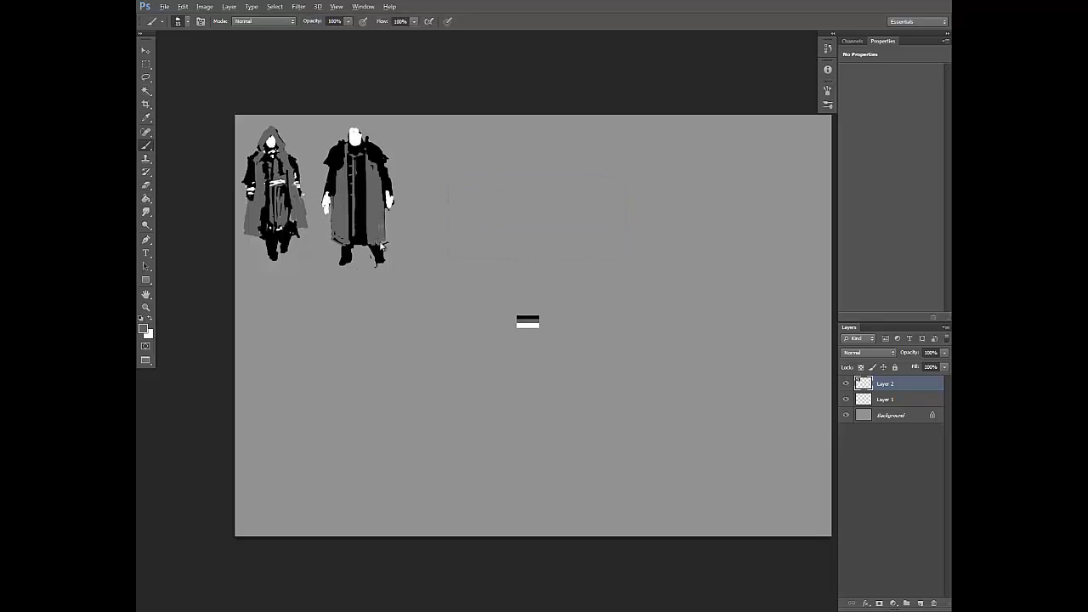
pyautogui.press('e')
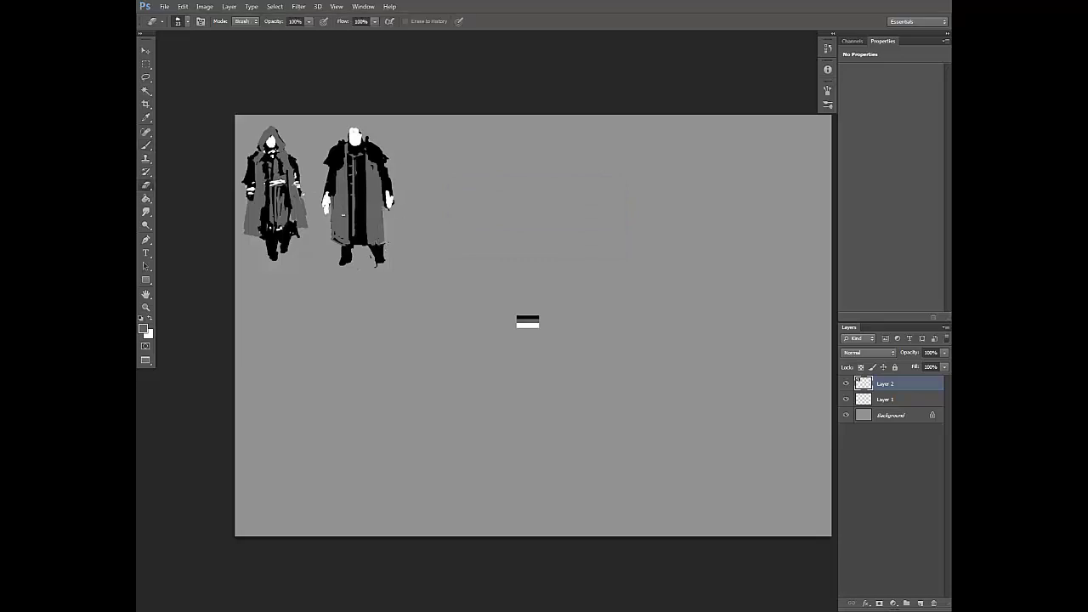
pyautogui.moveTo(332, 206); pyautogui.dragTo(335, 244)
pyautogui.moveTo(324, 200); pyautogui.dragTo(326, 216)
# Step: Paint black over the lower end of the grey trim on the coat's centre panel
pyautogui.press('b')
pyautogui.keyDown('alt'); pyautogui.click(352, 252); pyautogui.keyUp('alt')
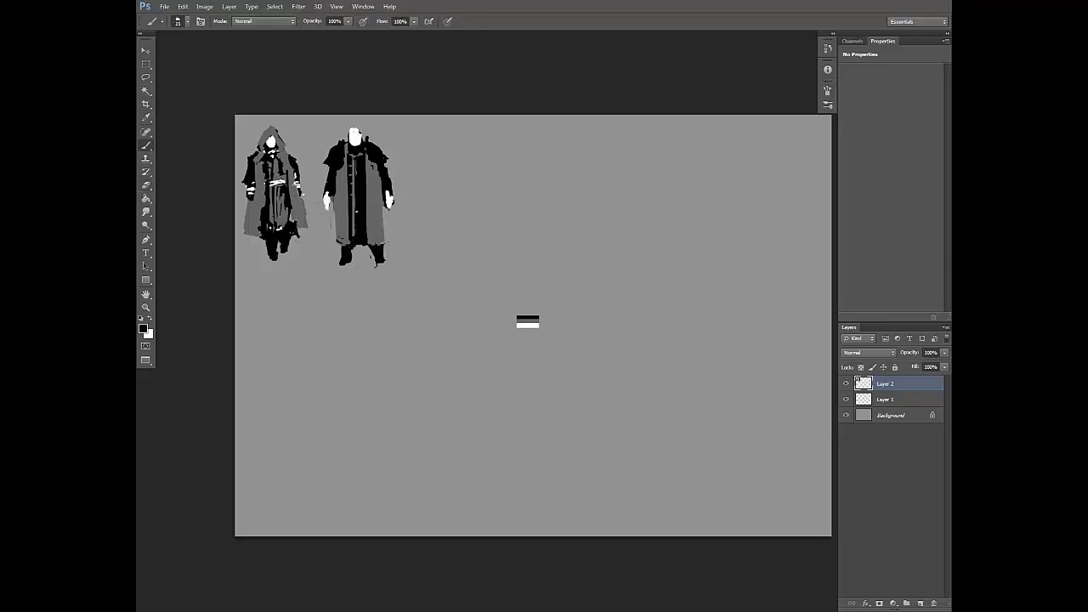
pyautogui.moveTo(354, 213); pyautogui.dragTo(353, 237)
pyautogui.keyDown('alt'); pyautogui.click(337, 152); pyautogui.keyUp('alt')
# Step: Paint black hair and small facial marks on the second figure's white head with an adjusted brush
pyautogui.rightClick(364, 131)
pyautogui.click(386, 155)
pyautogui.click(353, 134)
pyautogui.moveTo(351, 129); pyautogui.dragTo(357, 138)
# Step: Clean up the second figure's hair and face, alternating between the eraser and the white brush
pyautogui.press('e')
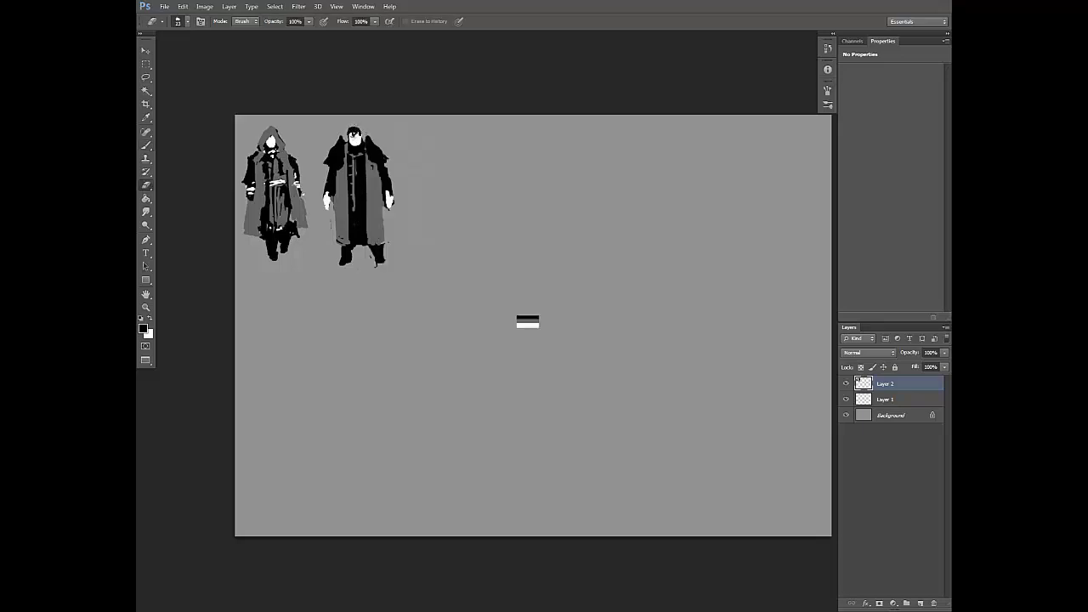
pyautogui.press('b')
pyautogui.press('x')
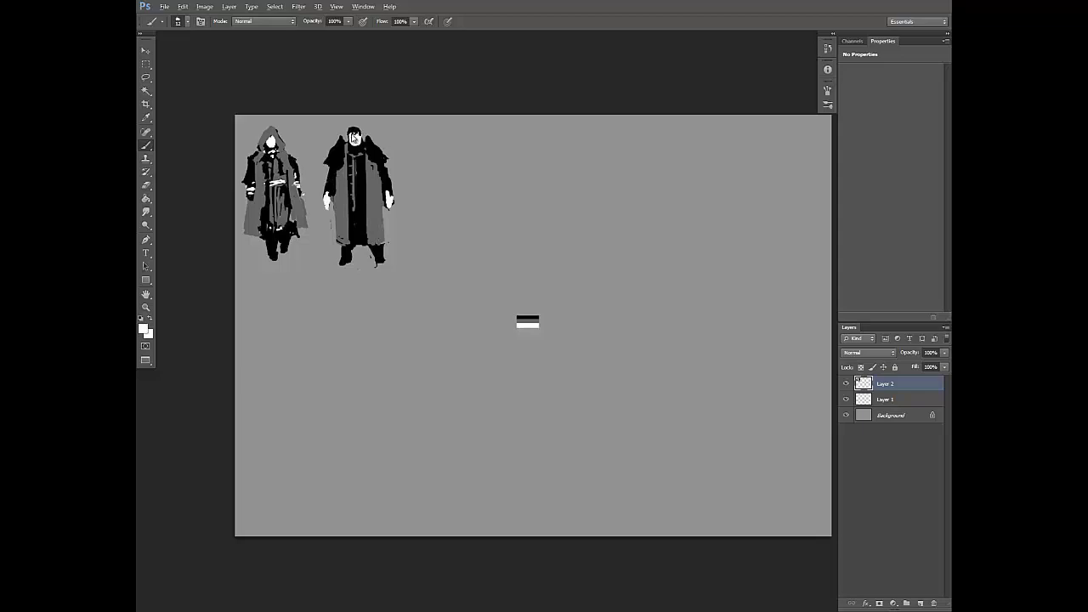
pyautogui.press('e')
pyautogui.moveTo(353, 133); pyautogui.dragTo(349, 136)
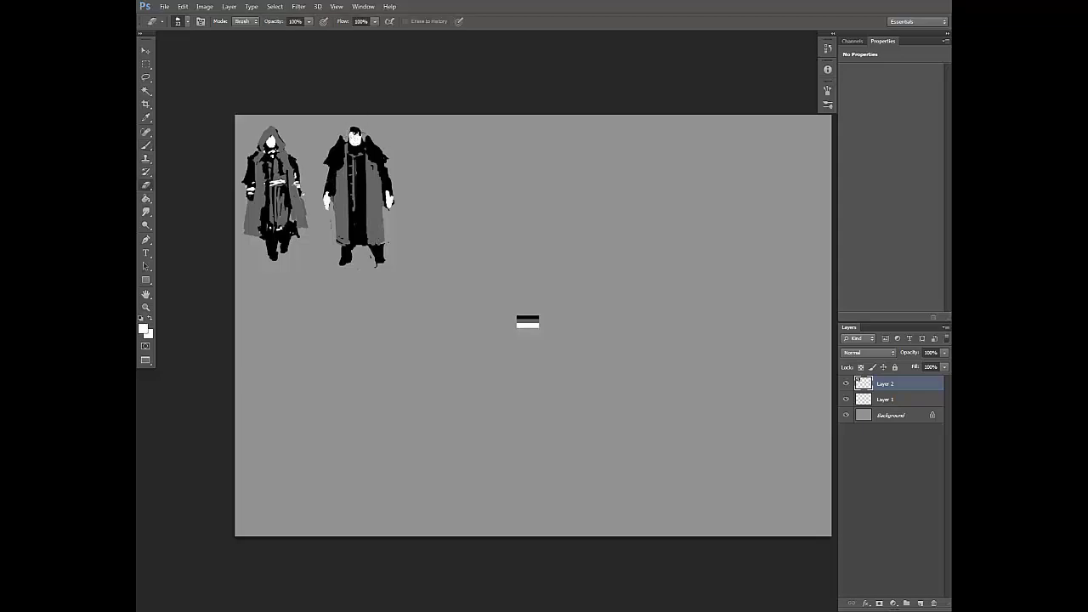
pyautogui.press('b')
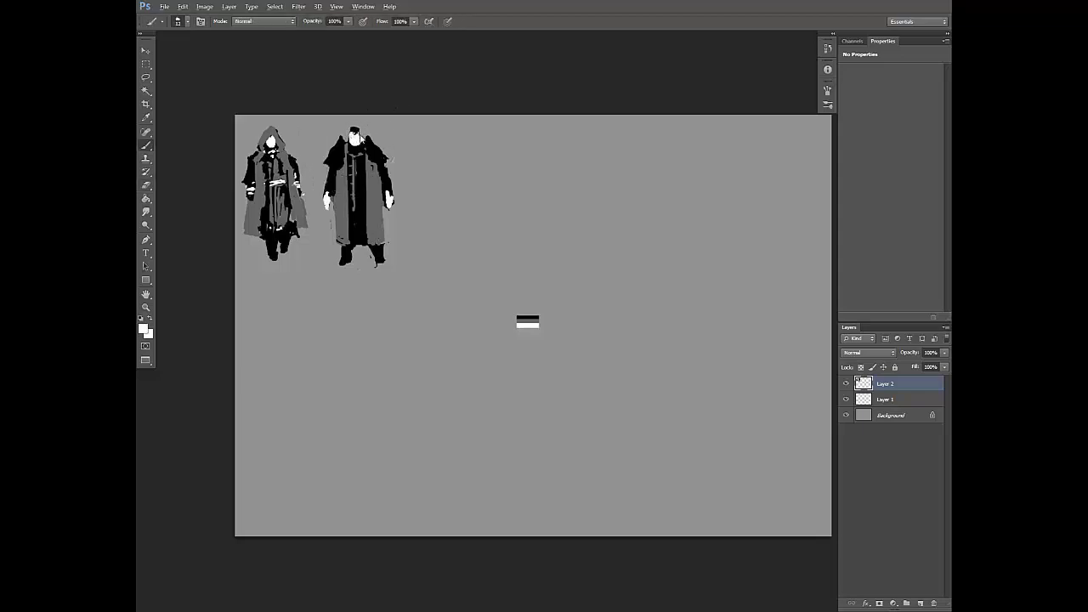
pyautogui.press('e')
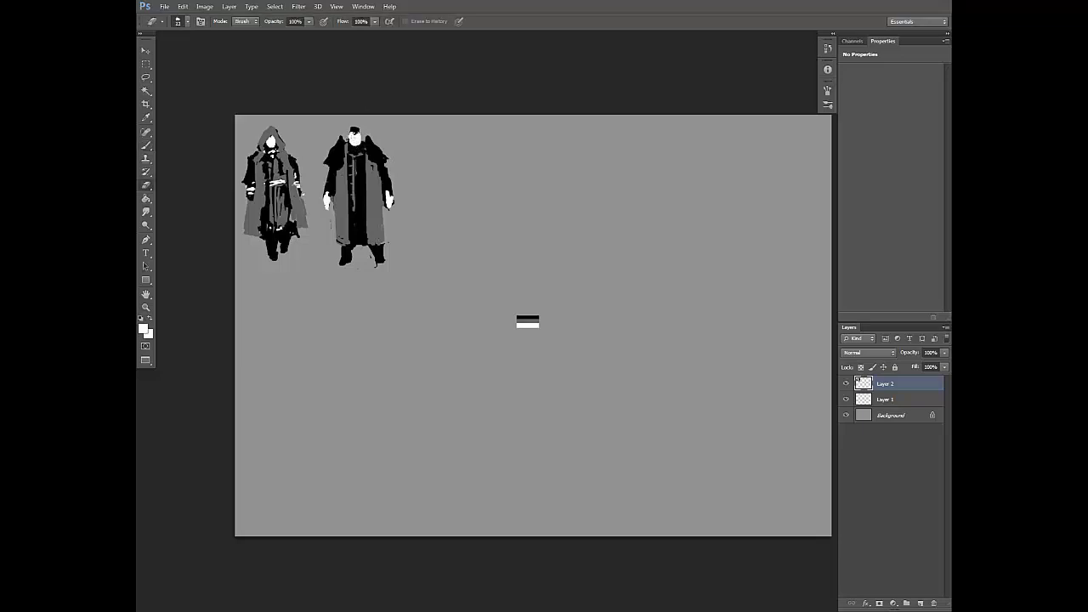
pyautogui.press('b')
pyautogui.press('x')
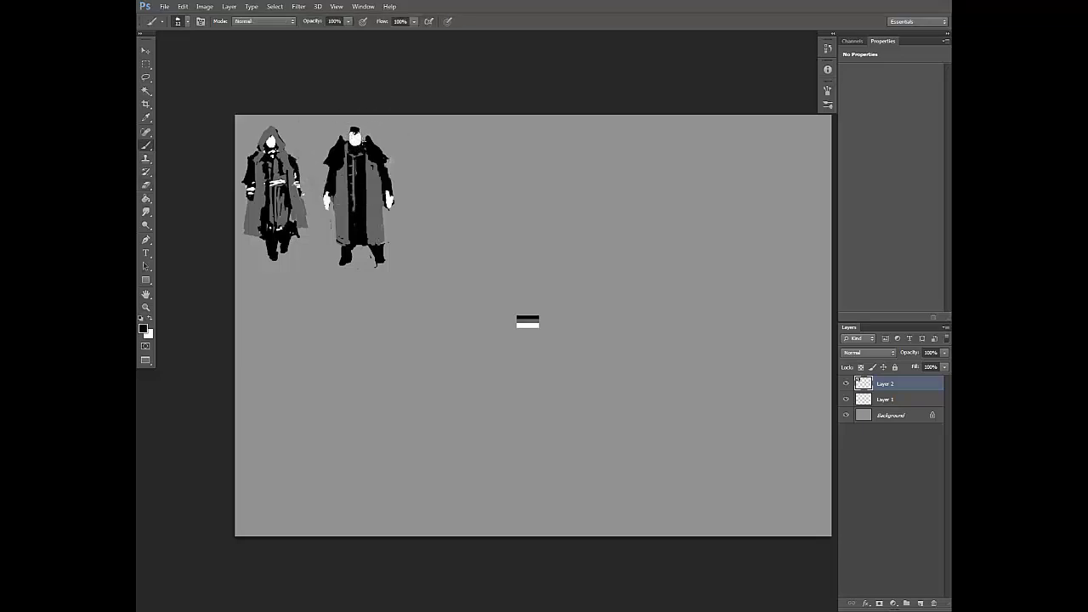
# Step: Paint a small white ornament on the second figure's chest and a thin white chain leading to it
pyautogui.rightClick(367, 139)
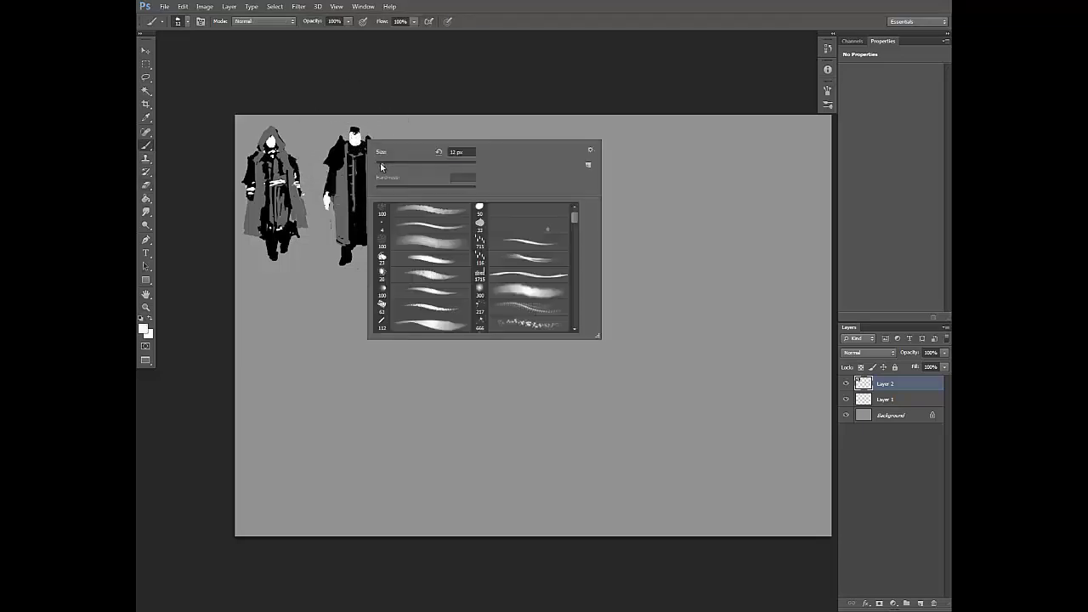
pyautogui.click(349, 149)
pyautogui.moveTo(361, 157); pyautogui.dragTo(364, 164)
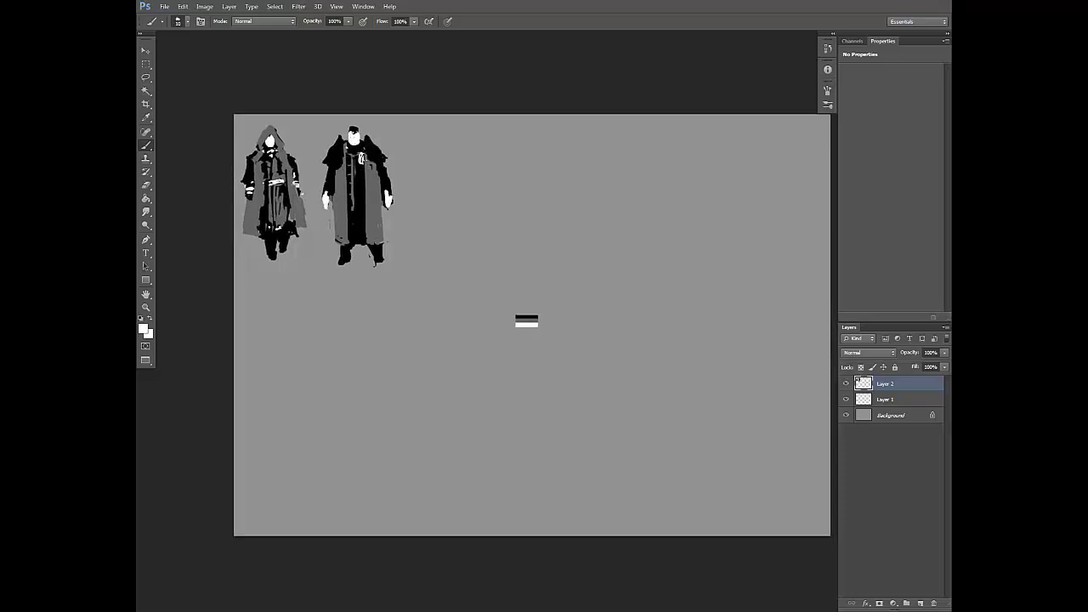
pyautogui.moveTo(345, 153); pyautogui.dragTo(361, 159)
# Step: Adjust the brush size and add a small dark detail beside the chest ornament on the coat's upper panel
pyautogui.moveTo(491, 120); pyautogui.dragTo(485, 110)
pyautogui.rightClick(417, 142)
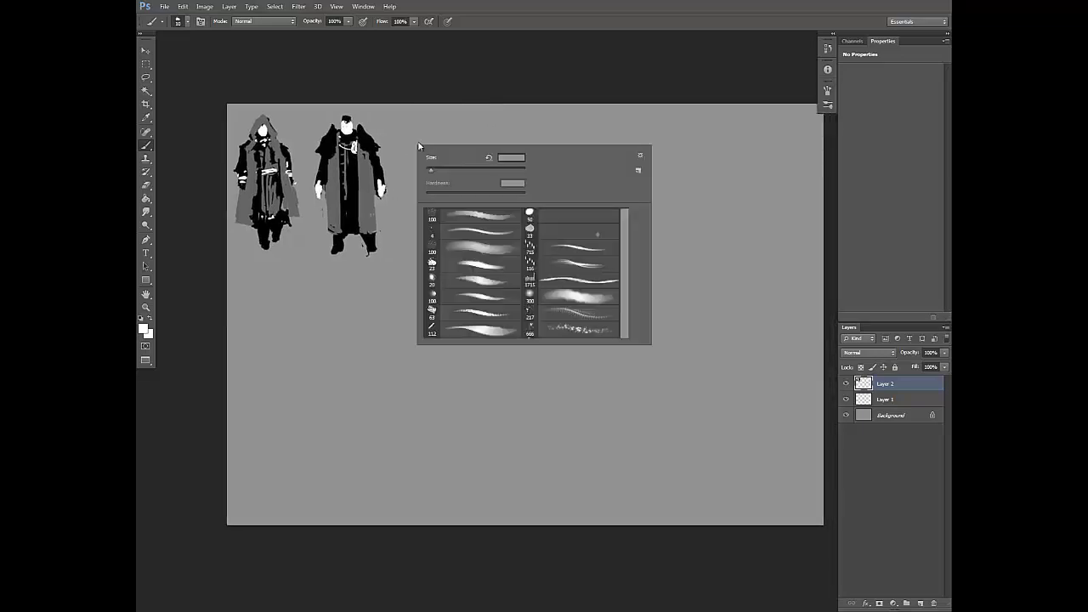
pyautogui.moveTo(433, 172); pyautogui.dragTo(414, 188)
pyautogui.keyDown('alt'); pyautogui.click(372, 152); pyautogui.keyUp('alt')
pyautogui.rightClick(387, 159)
pyautogui.moveTo(363, 154); pyautogui.dragTo(369, 157)
pyautogui.keyDown('alt'); pyautogui.click(369, 161); pyautogui.keyUp('alt')
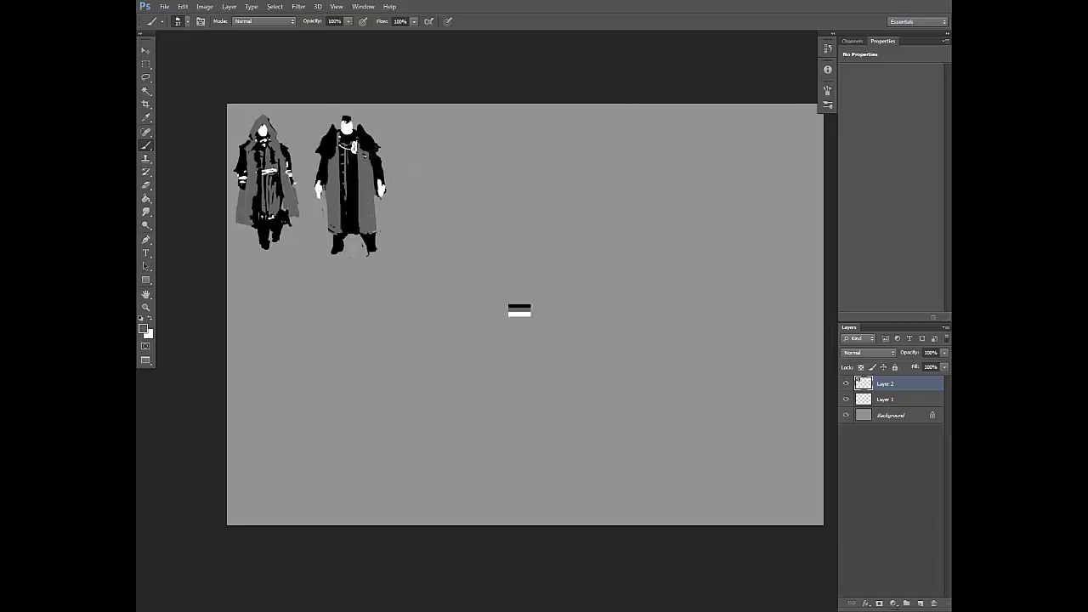
# Step: Detail both sleeves below the shoulder pieces with grey and black strokes, refining the outline with the eraser
pyautogui.keyDown('alt'); pyautogui.click(375, 158); pyautogui.keyUp('alt')
pyautogui.moveTo(380, 158); pyautogui.dragTo(377, 163)
pyautogui.keyDown('alt'); pyautogui.click(373, 164); pyautogui.keyUp('alt')
pyautogui.keyDown('alt'); pyautogui.click(322, 162); pyautogui.keyUp('alt')
pyautogui.press('e')
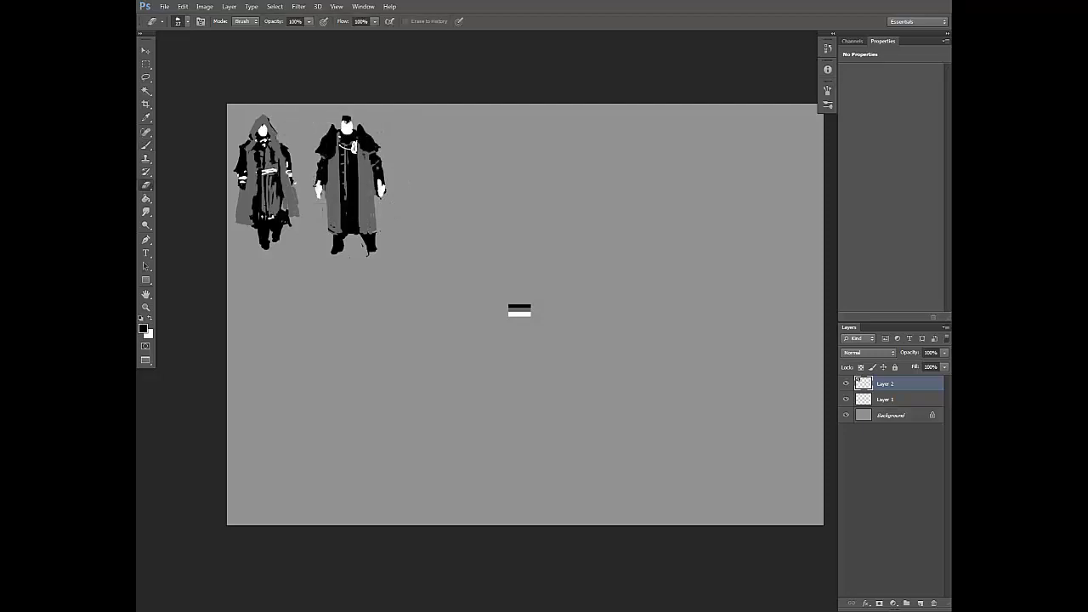
pyautogui.press('b')
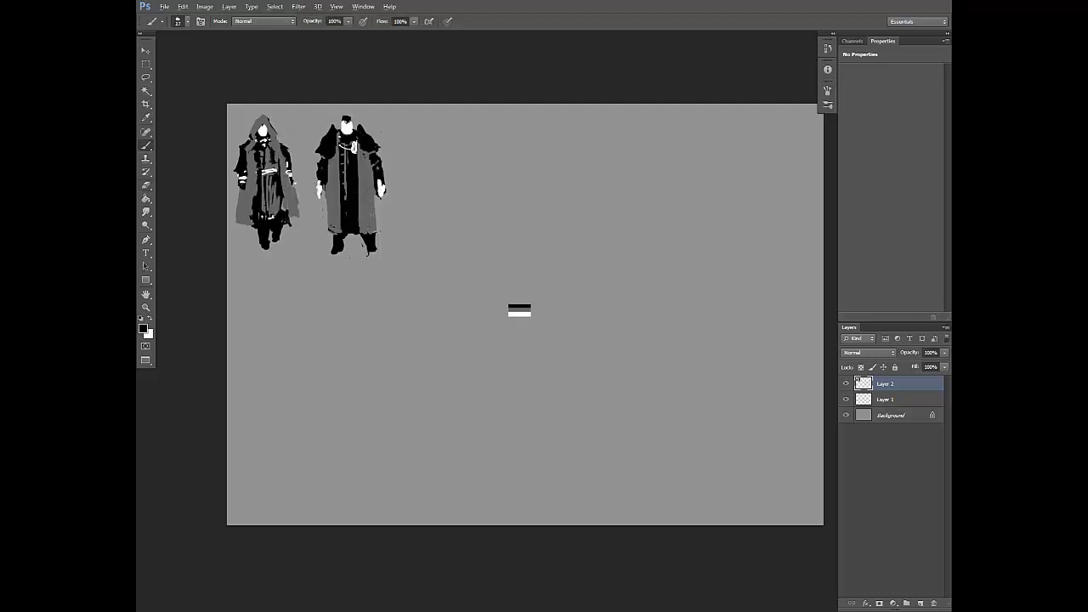
pyautogui.keyDown('alt'); pyautogui.click(333, 173); pyautogui.keyUp('alt')
pyautogui.press('e')
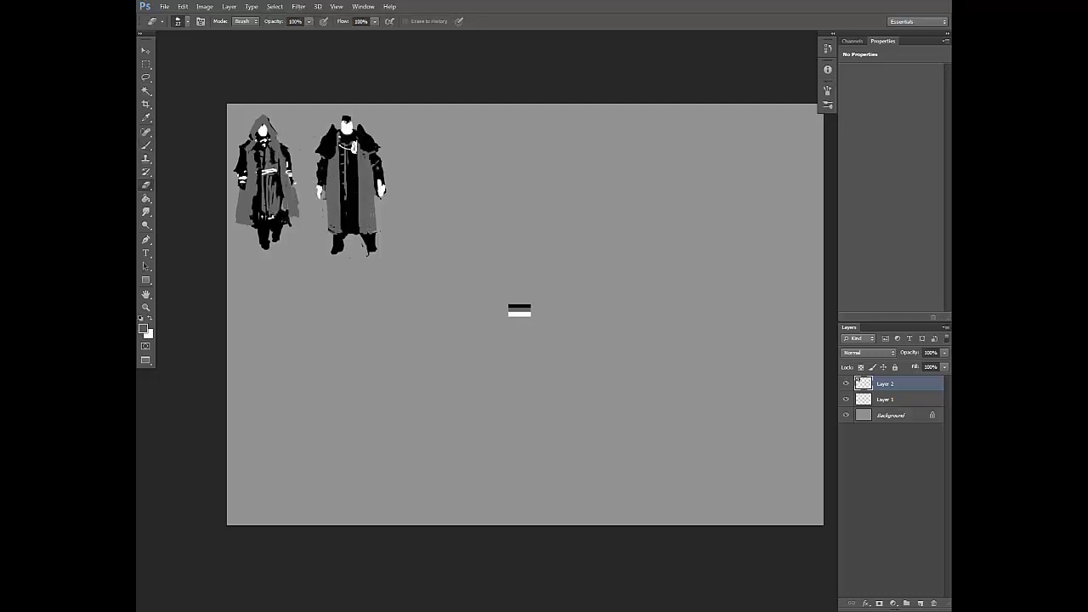
pyautogui.press('b')
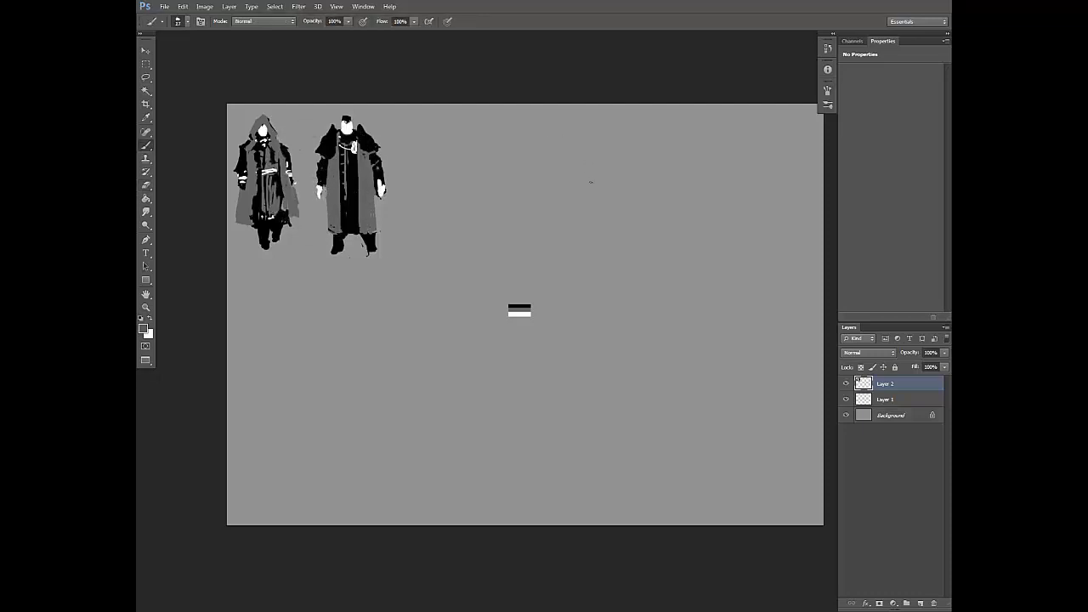
# Step: Adjust the brush size and paint thin black fold lines down the grey panels of the second figure's coat
pyautogui.keyDown('alt'); pyautogui.click(333, 151); pyautogui.keyUp('alt')
pyautogui.rightClick(343, 160)
pyautogui.moveTo(366, 189); pyautogui.dragTo(363, 189)
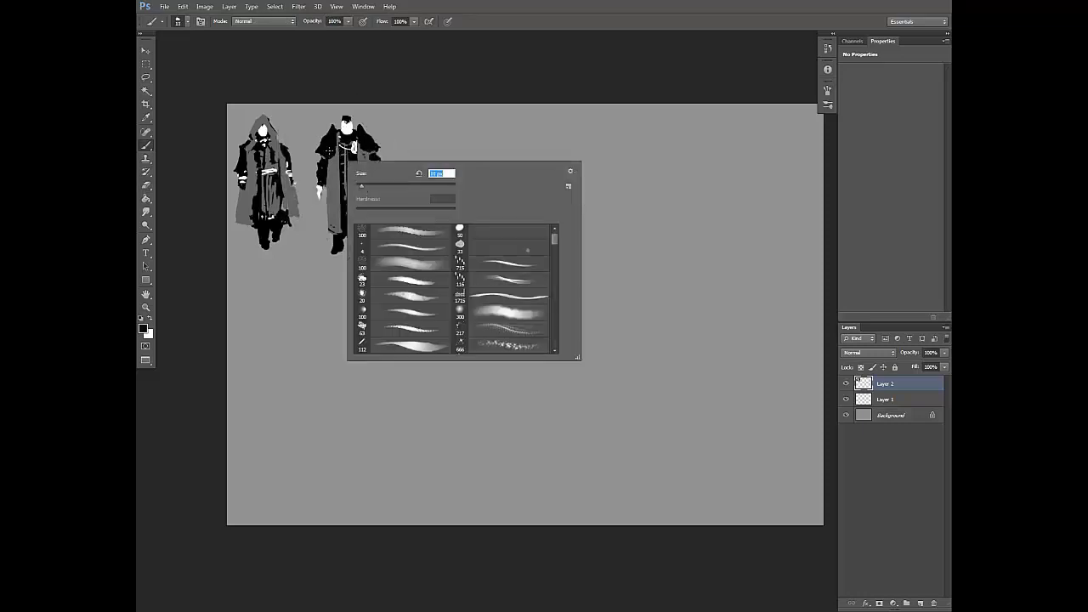
pyautogui.click(328, 187)
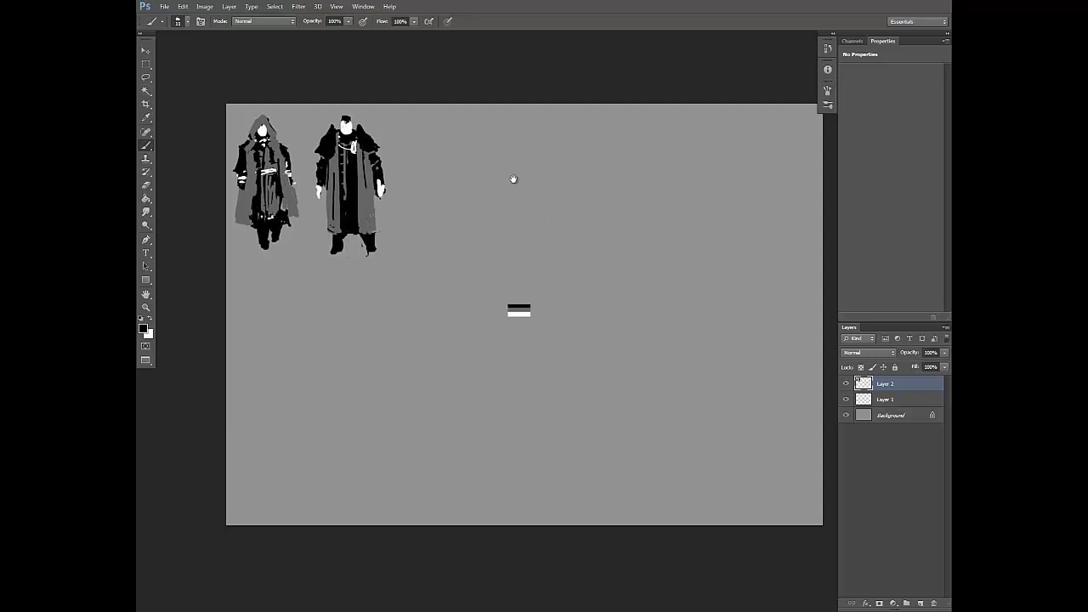
# Step: Refine the second figure's hair and face outline, alternating black and white brush strokes with the eraser
pyautogui.moveTo(343, 118); pyautogui.dragTo(352, 122)
pyautogui.press('x')
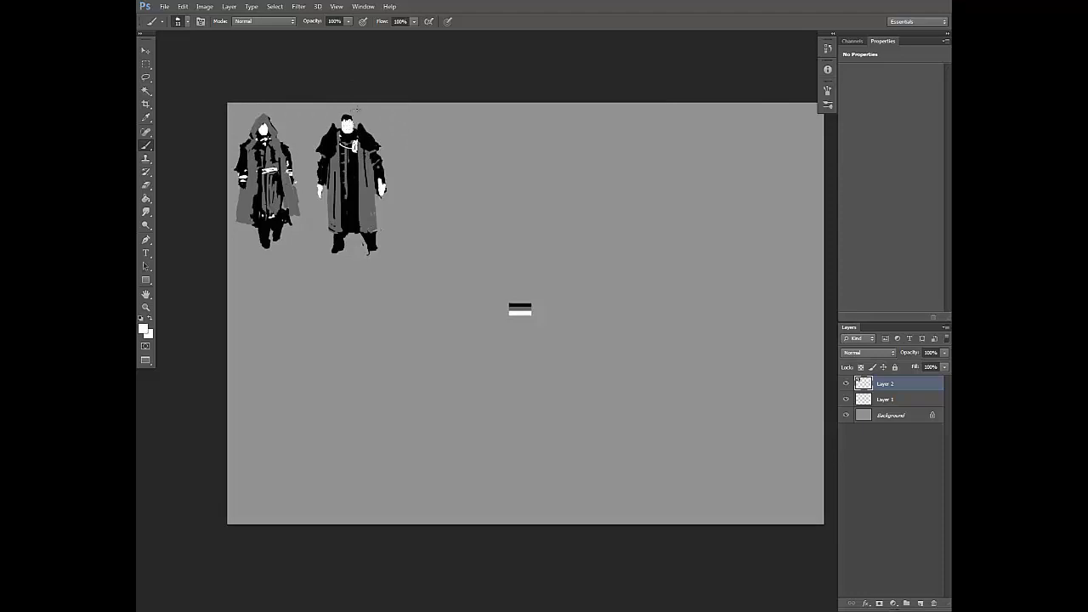
pyautogui.press('x')
pyautogui.press('e')
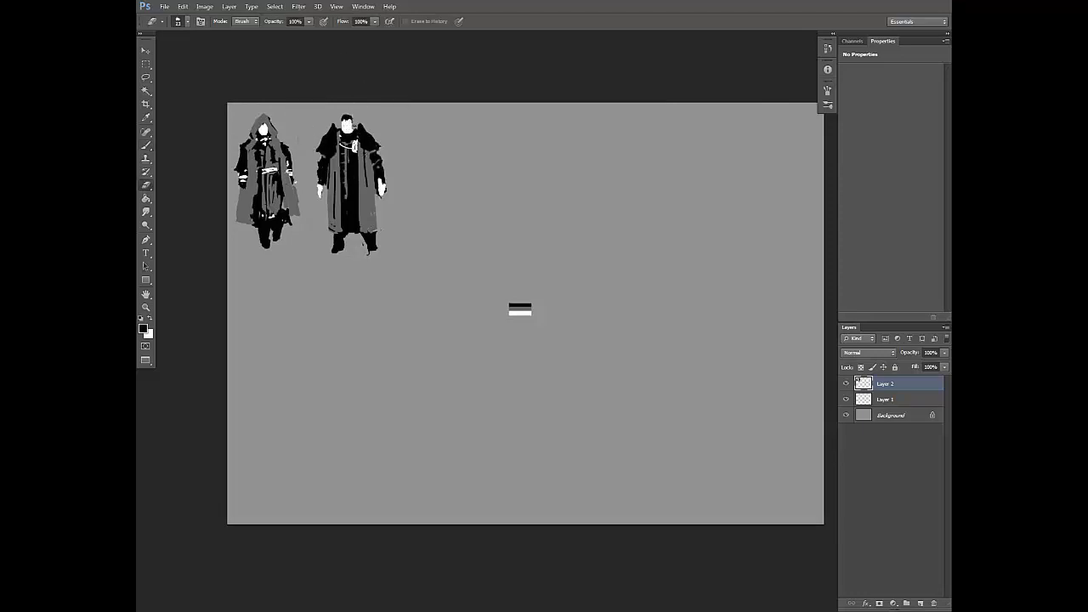
pyautogui.press('b')
pyautogui.press('x')
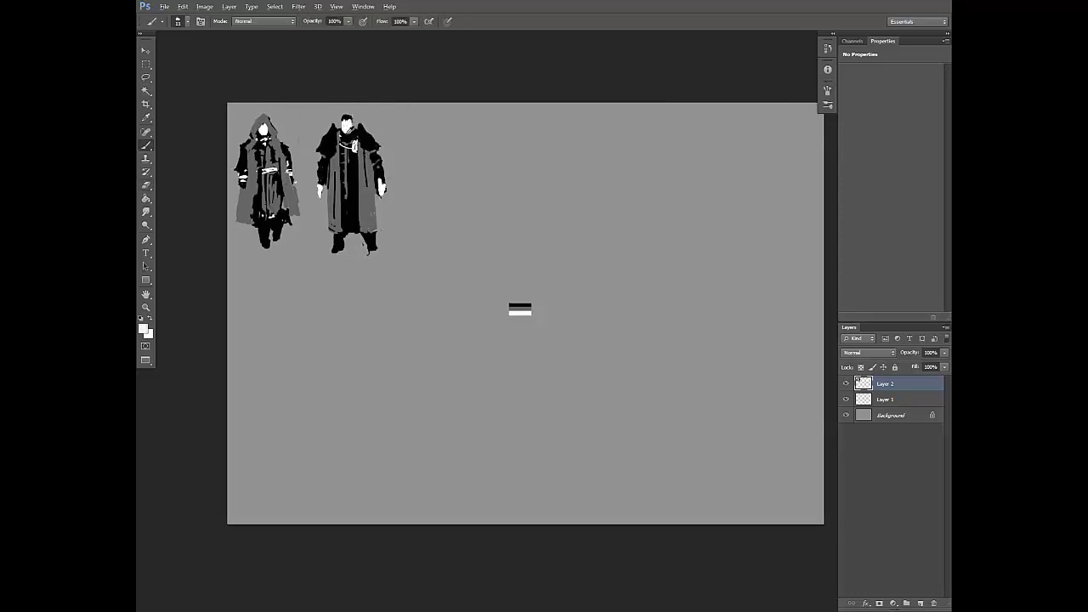
pyautogui.press('x')
pyautogui.moveTo(493, 196); pyautogui.dragTo(478, 220)
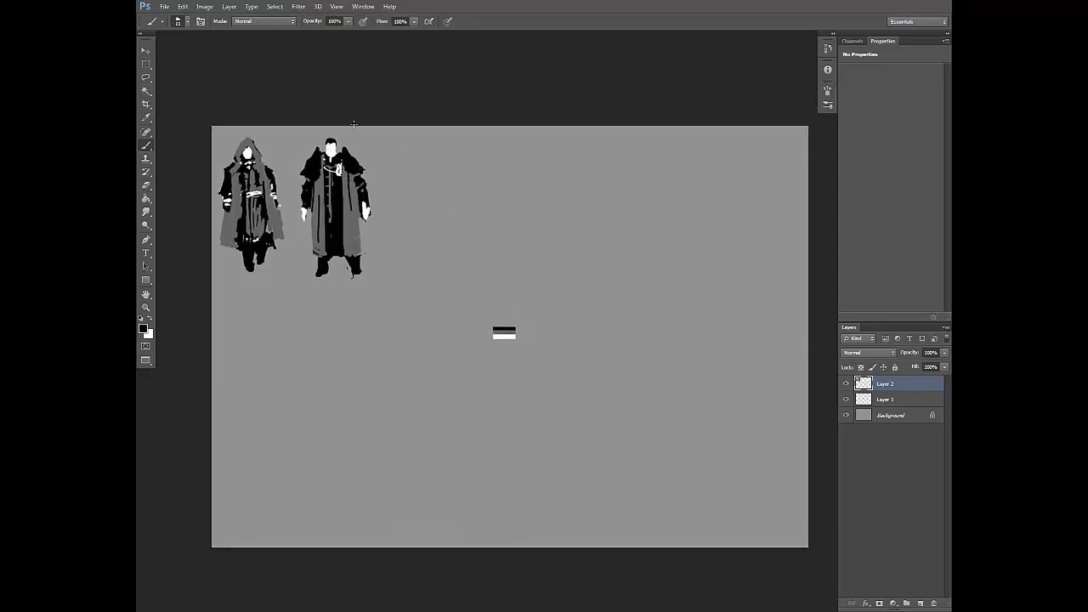
# Step: Sample the dark grey, change the brush size and paint a thin belt across the second figure's waist, undoing an unwanted stroke
pyautogui.moveTo(380, 184); pyautogui.dragTo(379, 182)
pyautogui.keyDown('alt'); pyautogui.click(330, 204); pyautogui.keyUp('alt')
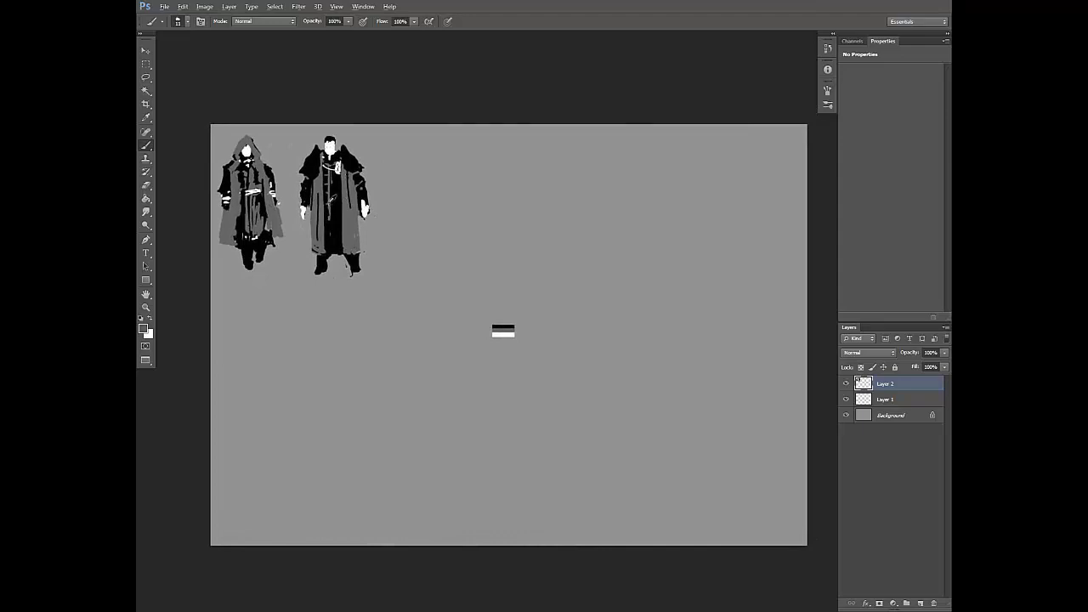
pyautogui.rightClick(332, 199)
pyautogui.click(366, 221)
pyautogui.moveTo(328, 203)
pyautogui.mouseDown()
pyautogui.moveTo(334, 234)
pyautogui.moveTo(340, 201)
pyautogui.mouseUp()
pyautogui.hotkey('ctrl', 'z')
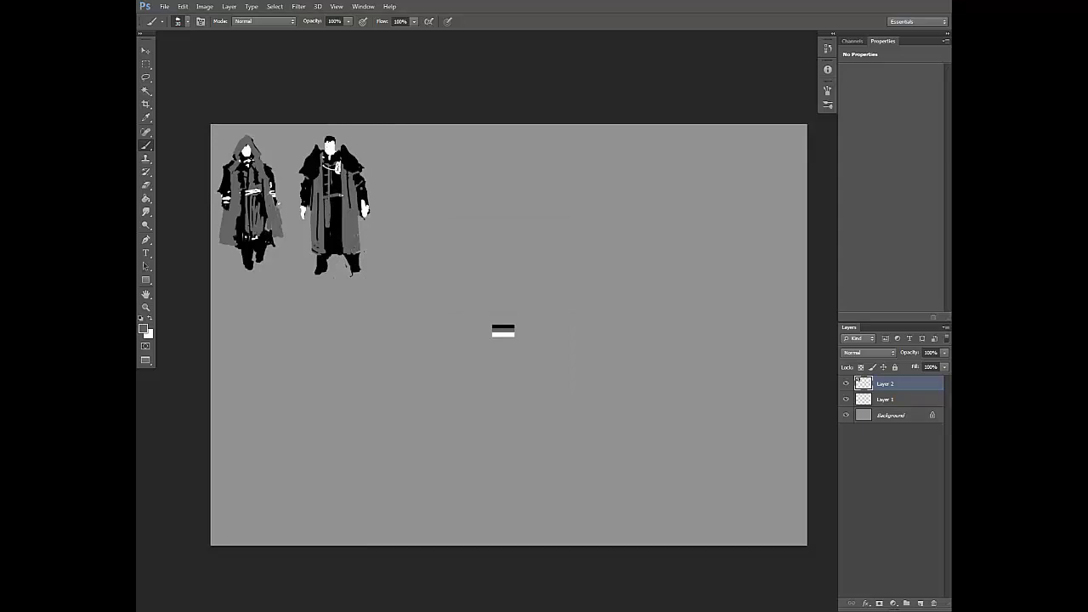